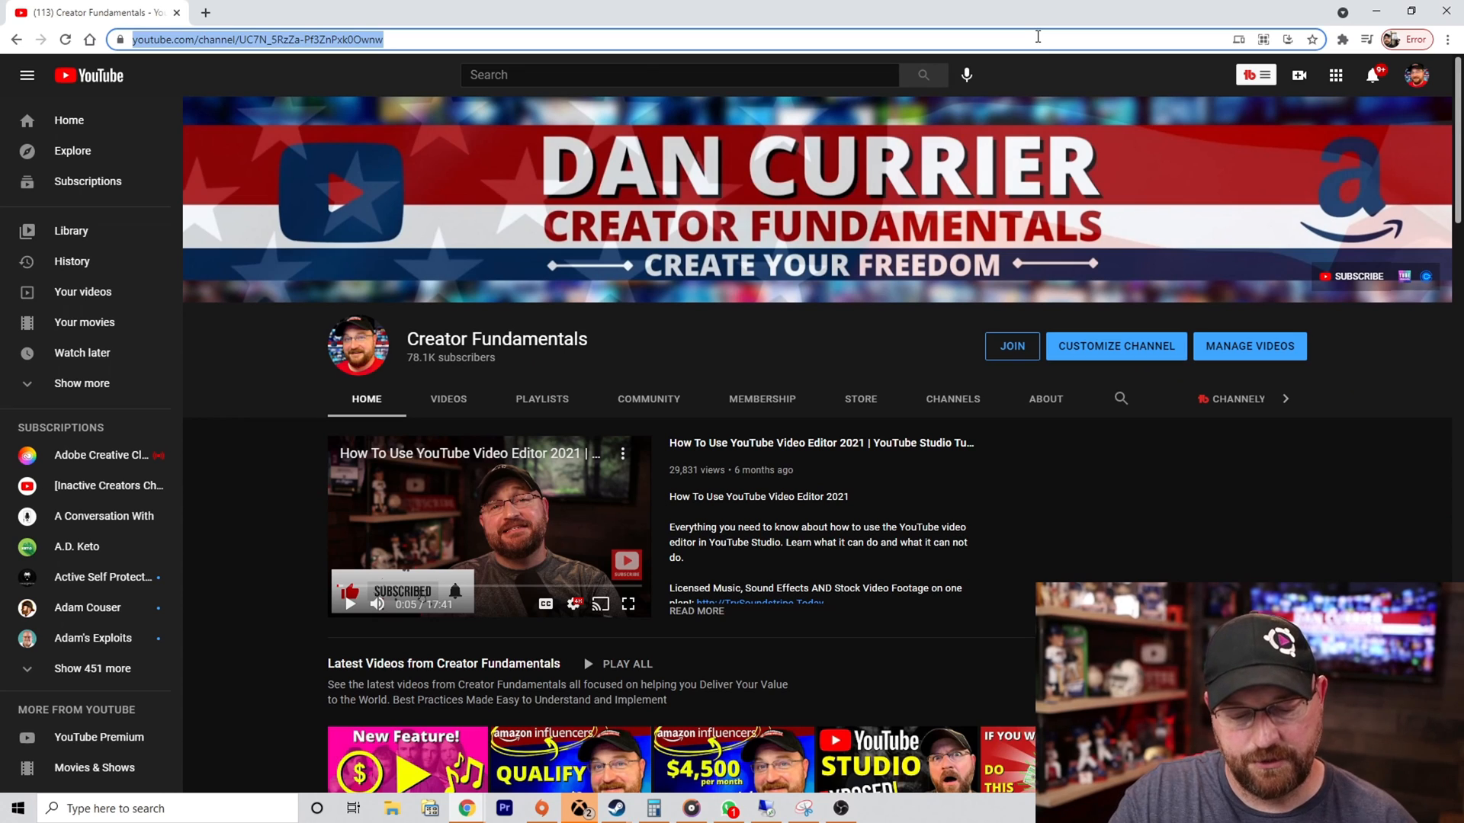
# - Go to youtube.com and look over the home page's recommended videos
pyautogui.click(1038, 37)
pyautogui.write('youtube.com')
pyautogui.press('Return')
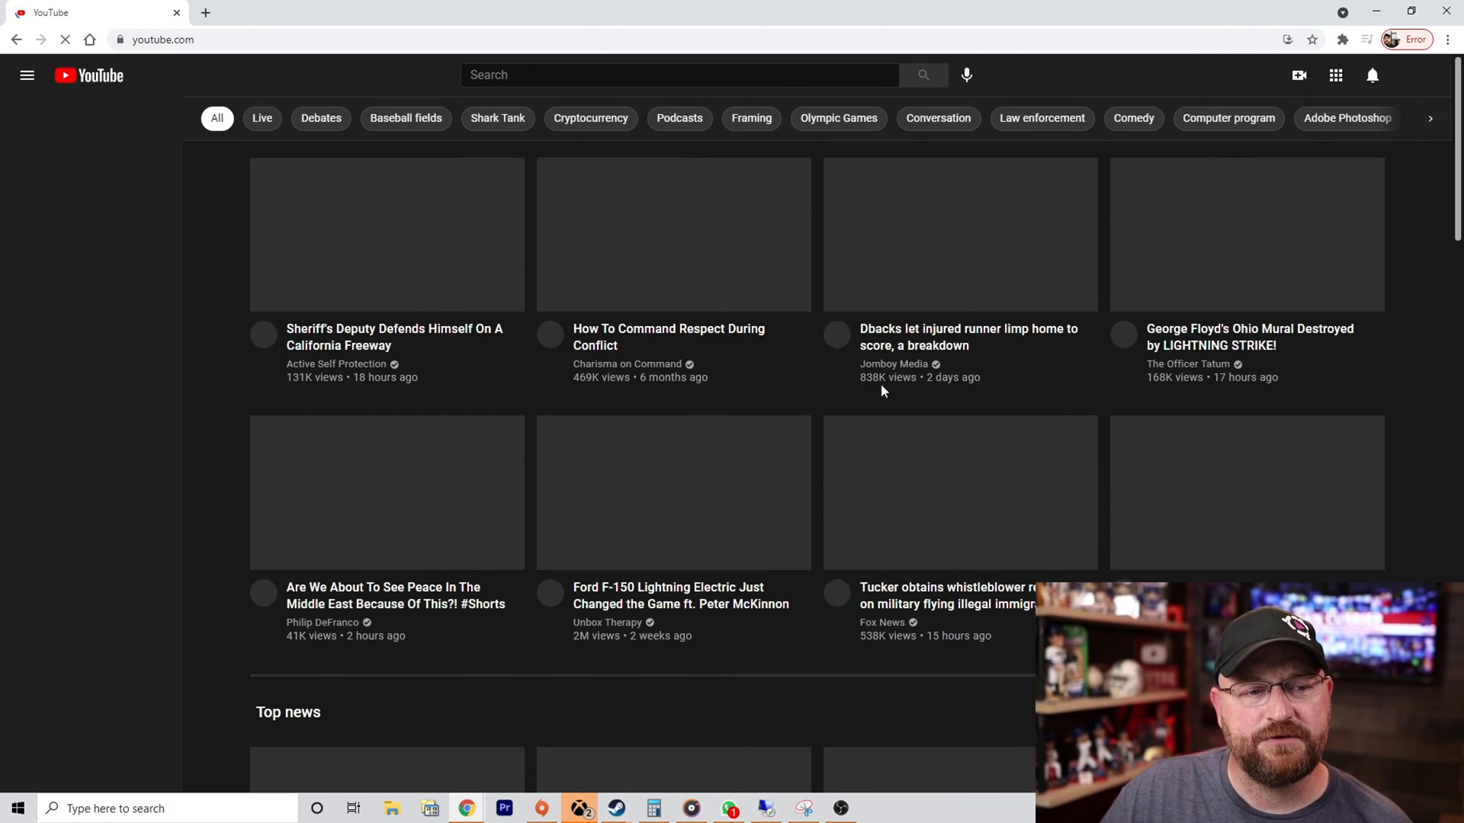
pyautogui.scroll(-10, 815, 474)
pyautogui.scroll(10, 1067, 343)
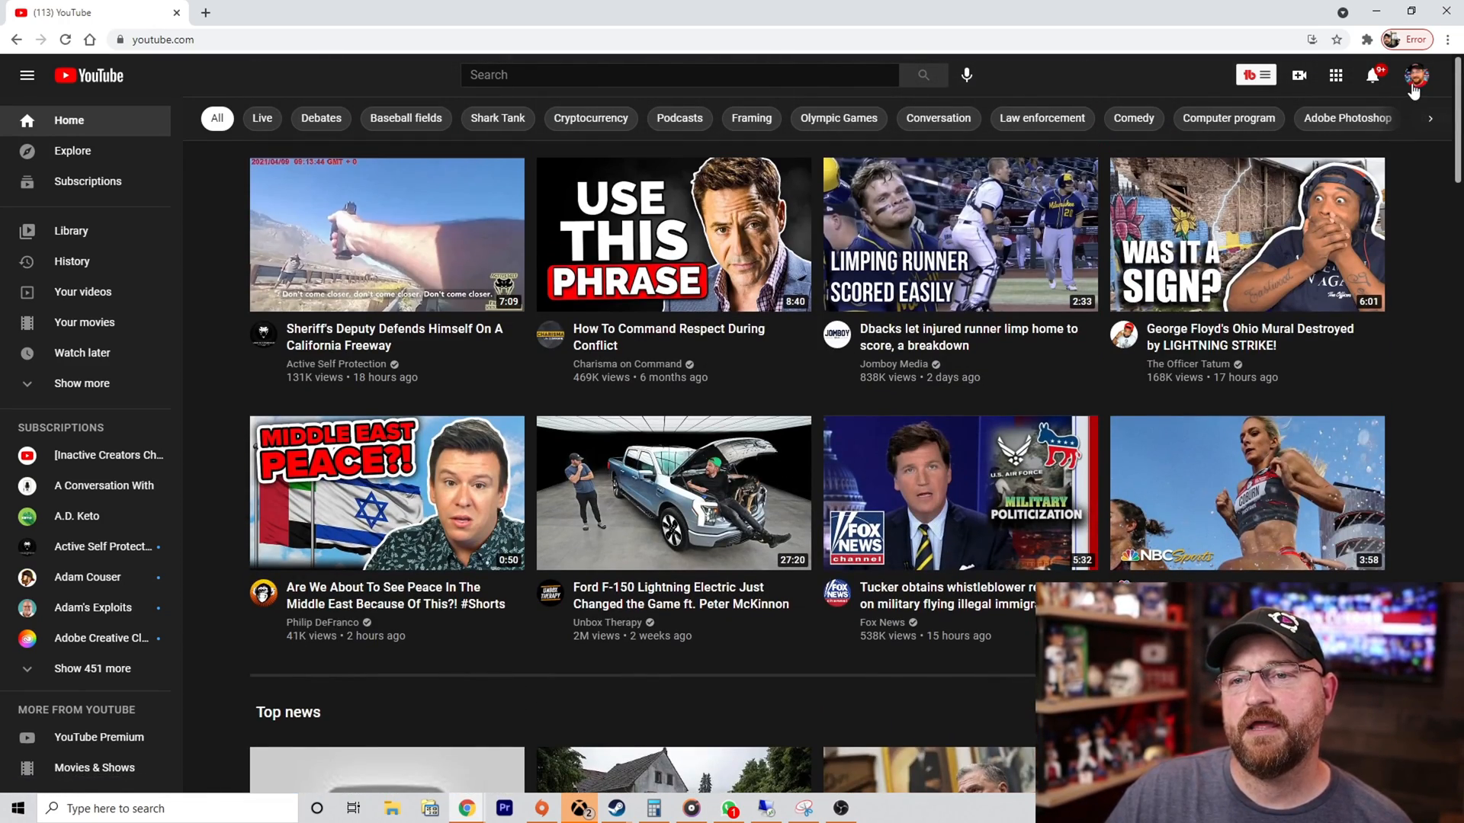
# - Open your own channel page from the account options and pause the channel trailer
pyautogui.click(1416, 76)
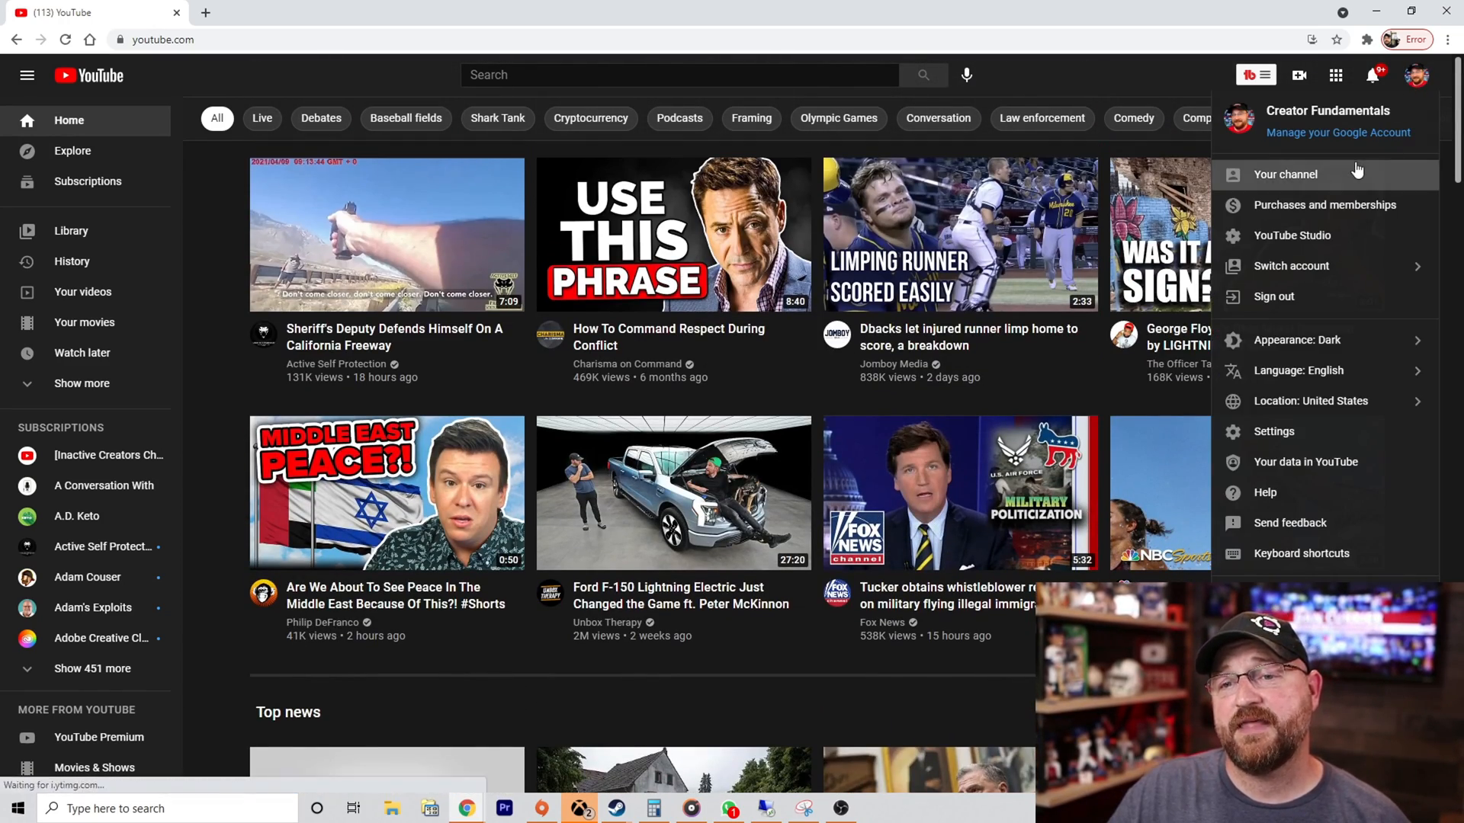
pyautogui.click(1356, 167)
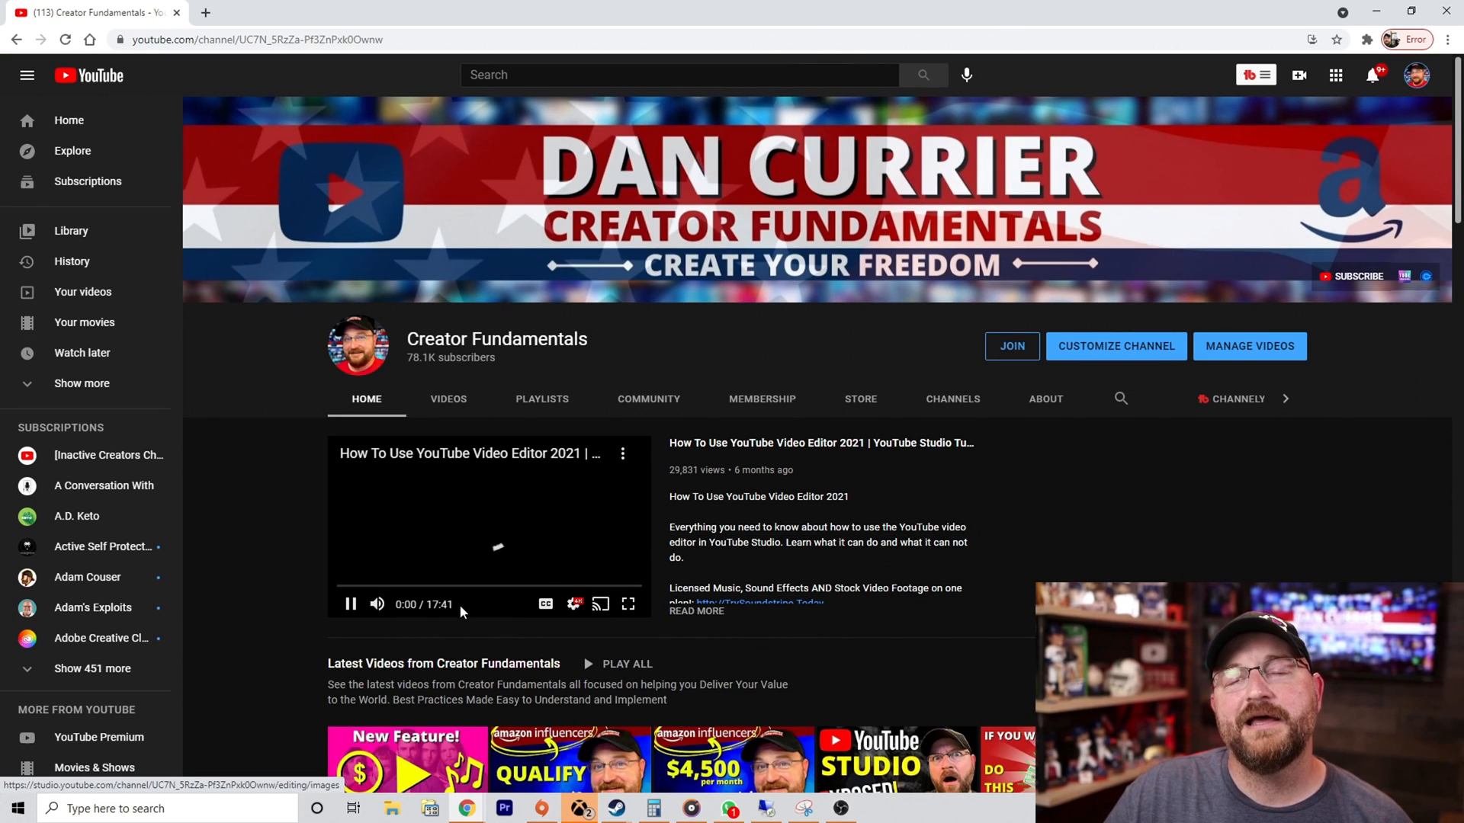
pyautogui.click(351, 604)
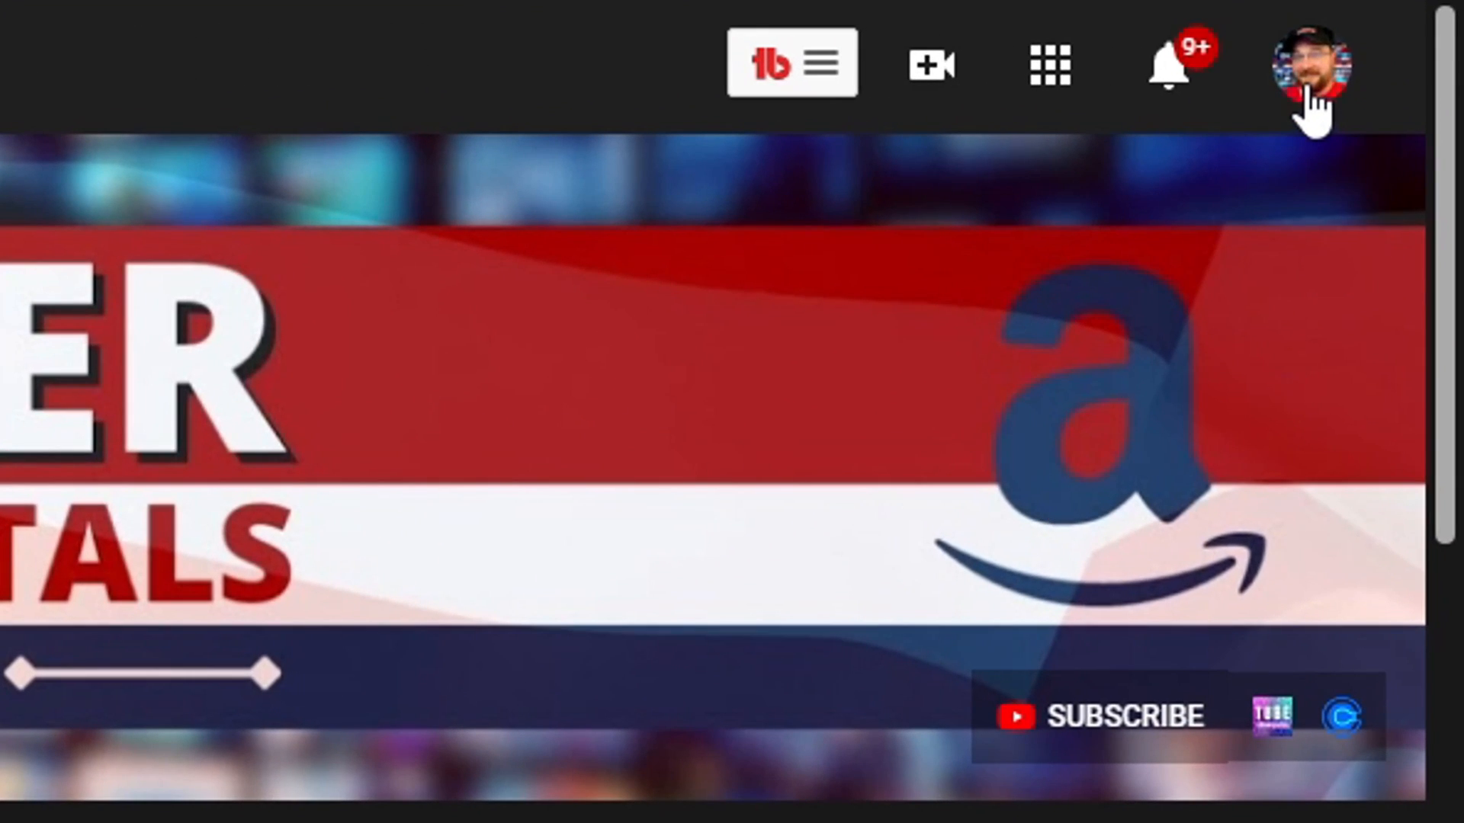
# - Visit the YouTube Studio channel dashboard, return to the channel page and pause its trailer
pyautogui.click(1416, 79)
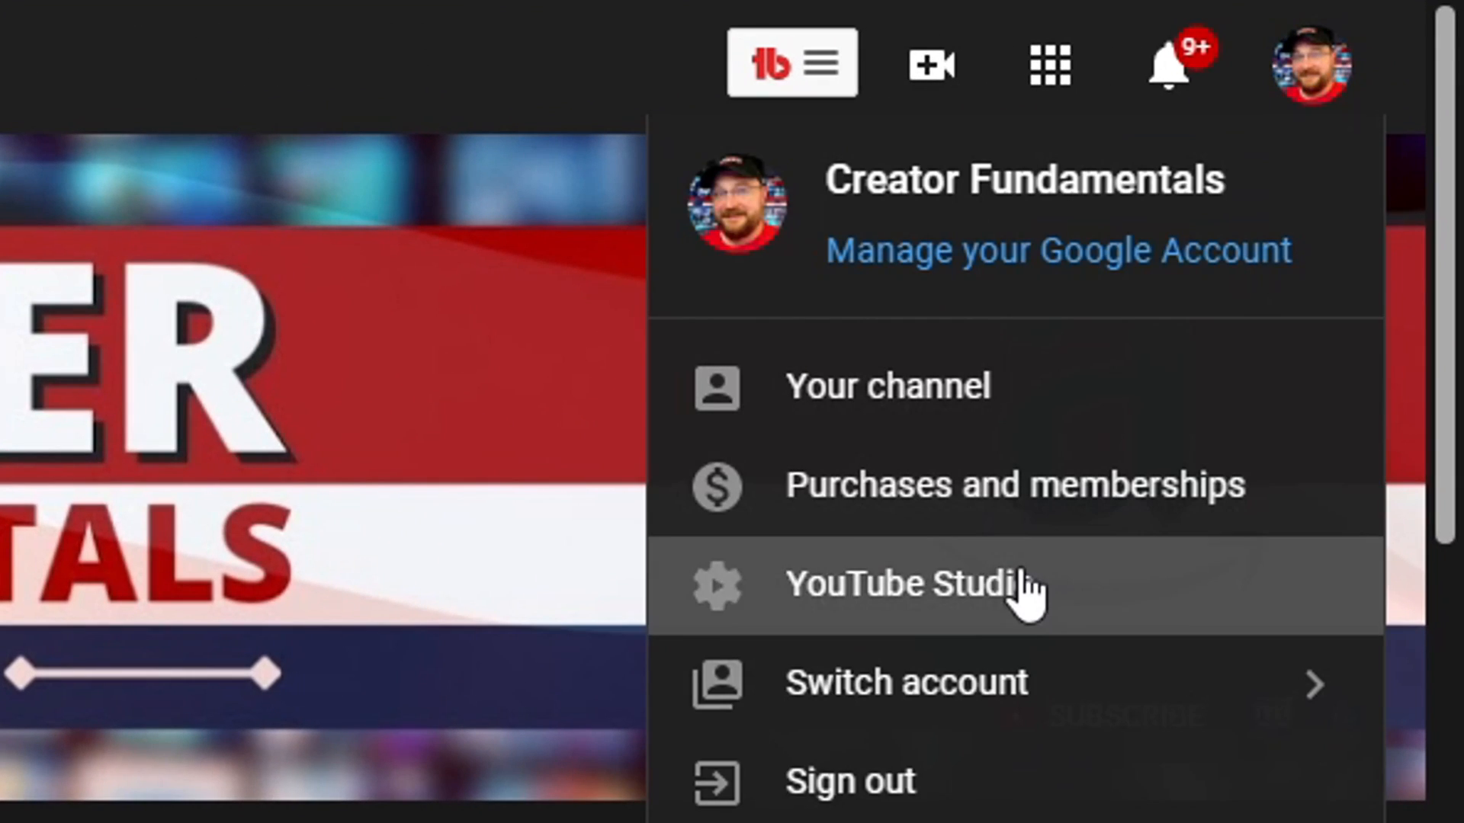
pyautogui.click(1021, 587)
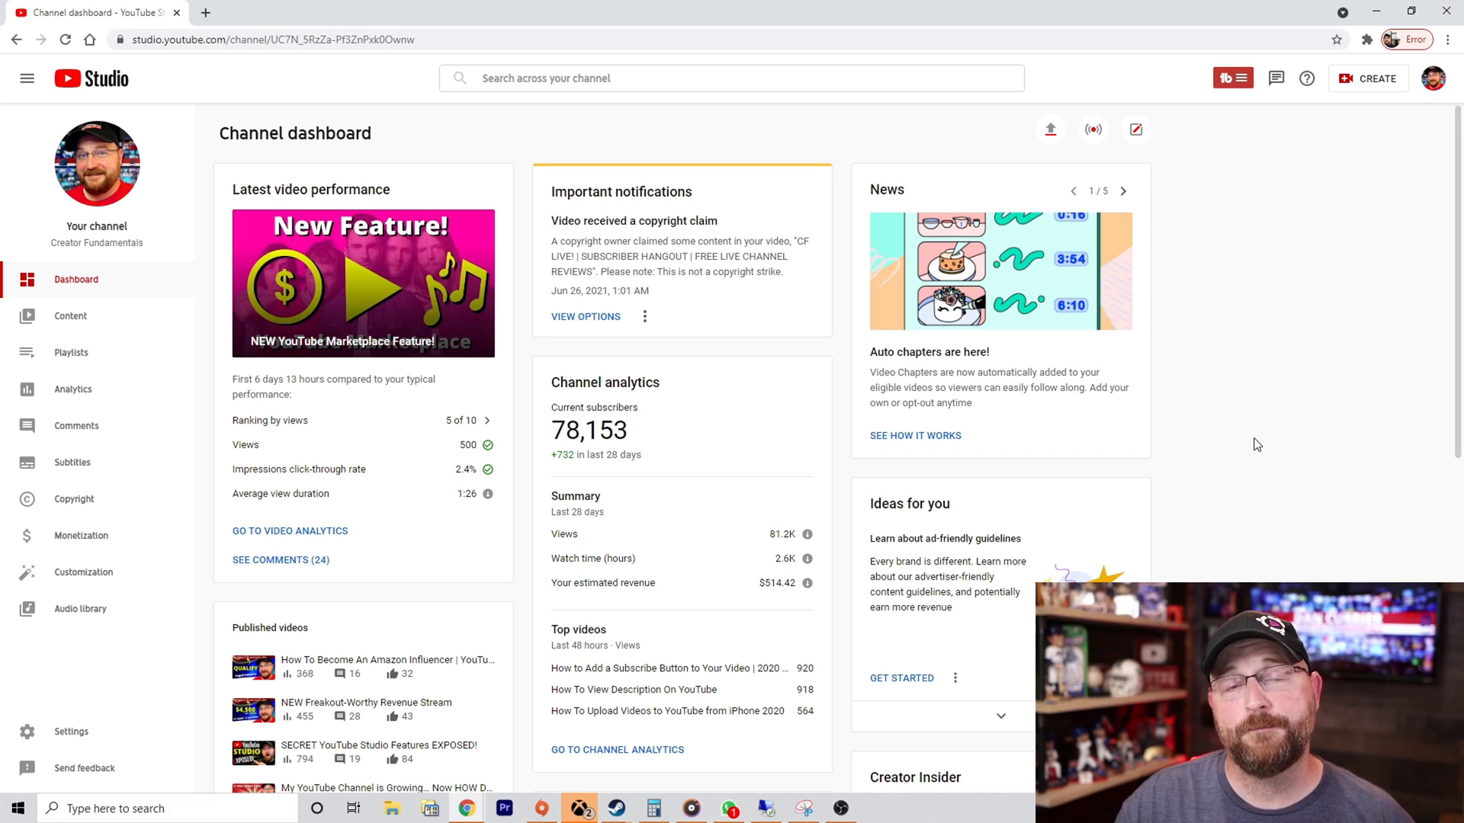
pyautogui.click(1433, 77)
pyautogui.click(1324, 165)
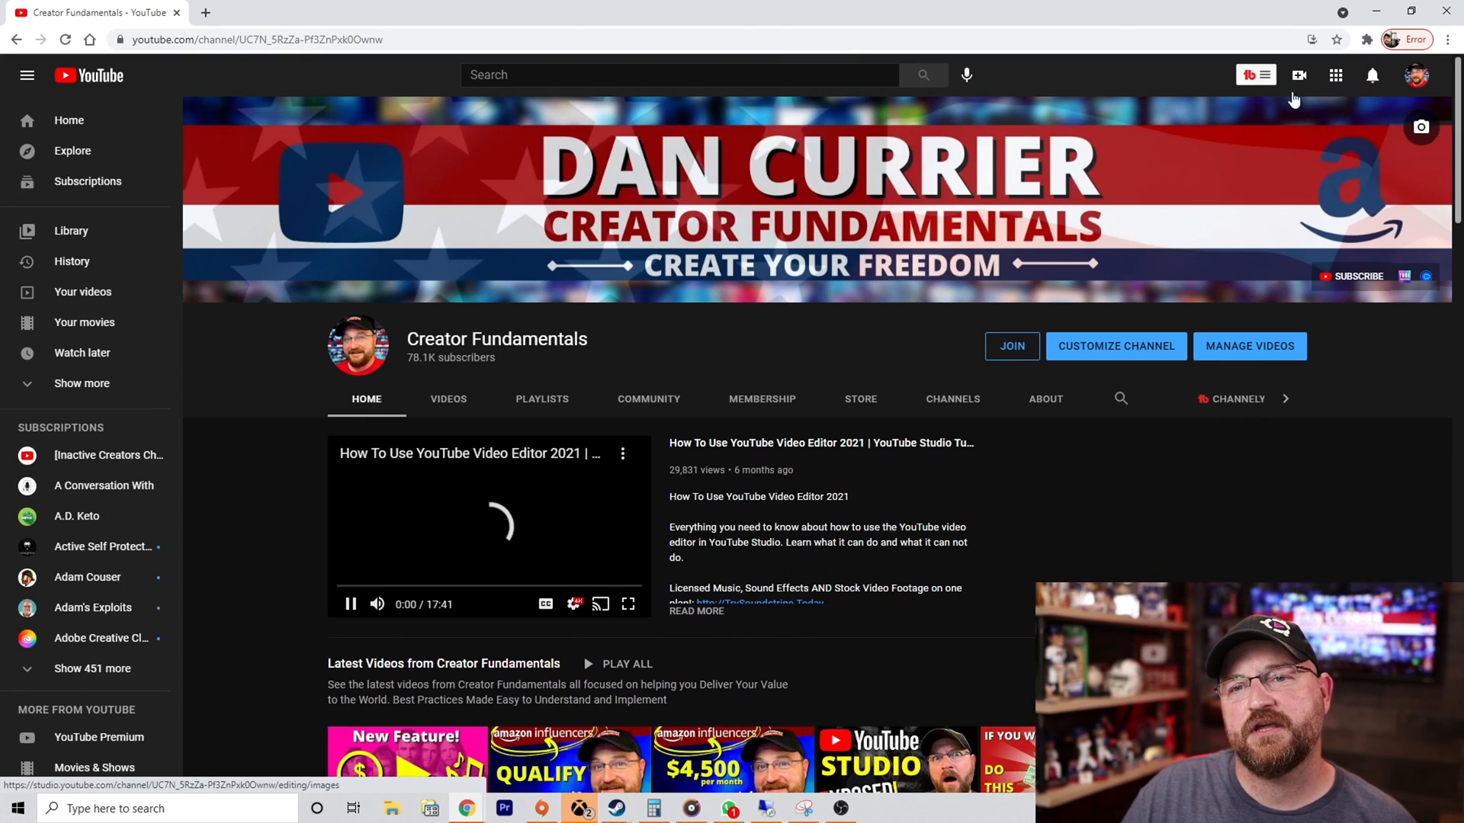
pyautogui.click(351, 604)
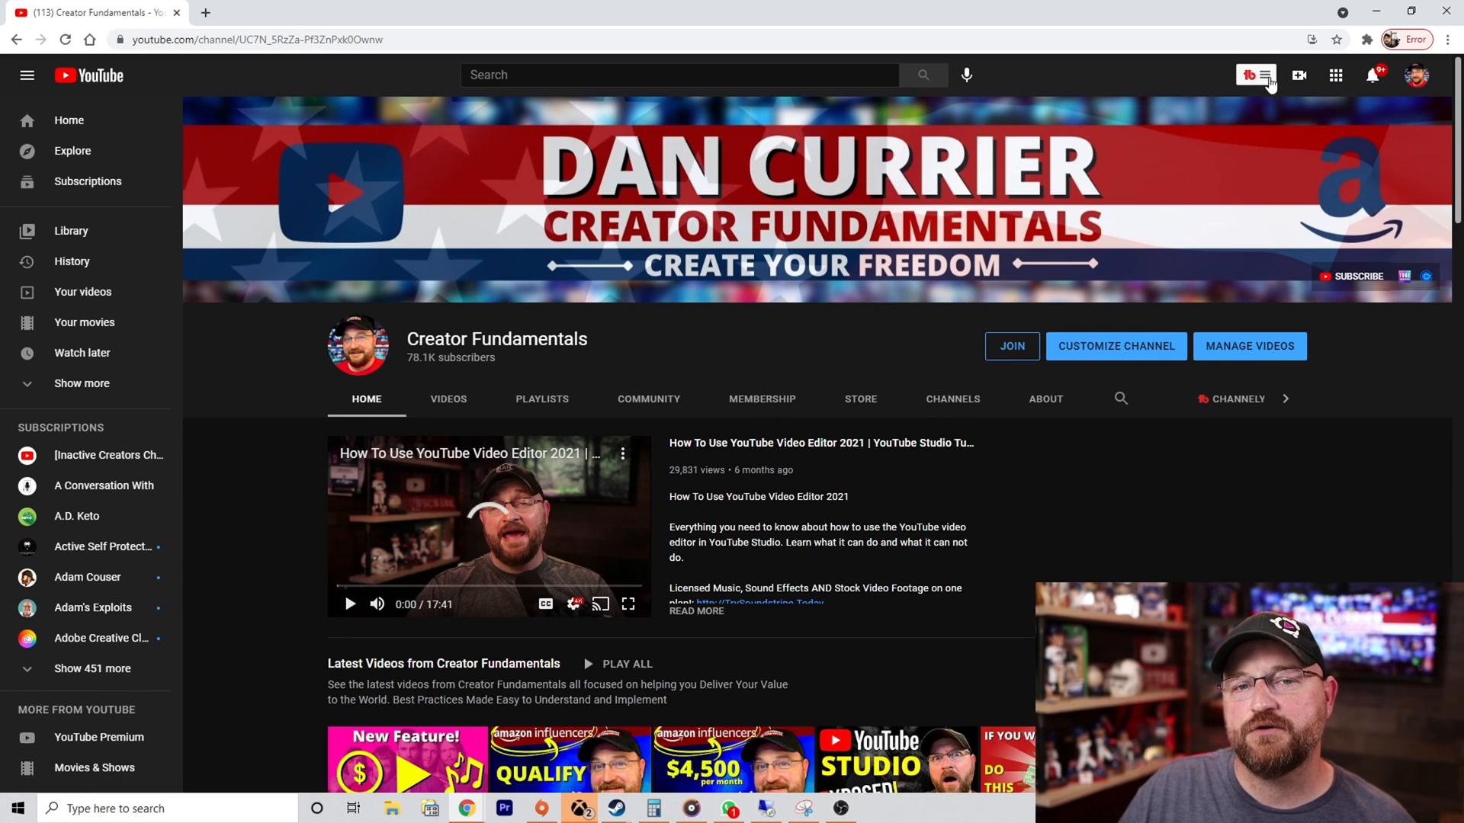
# - Check the channel page's create options, and open and close the video upload dialog in YouTube Studio
pyautogui.click(1298, 81)
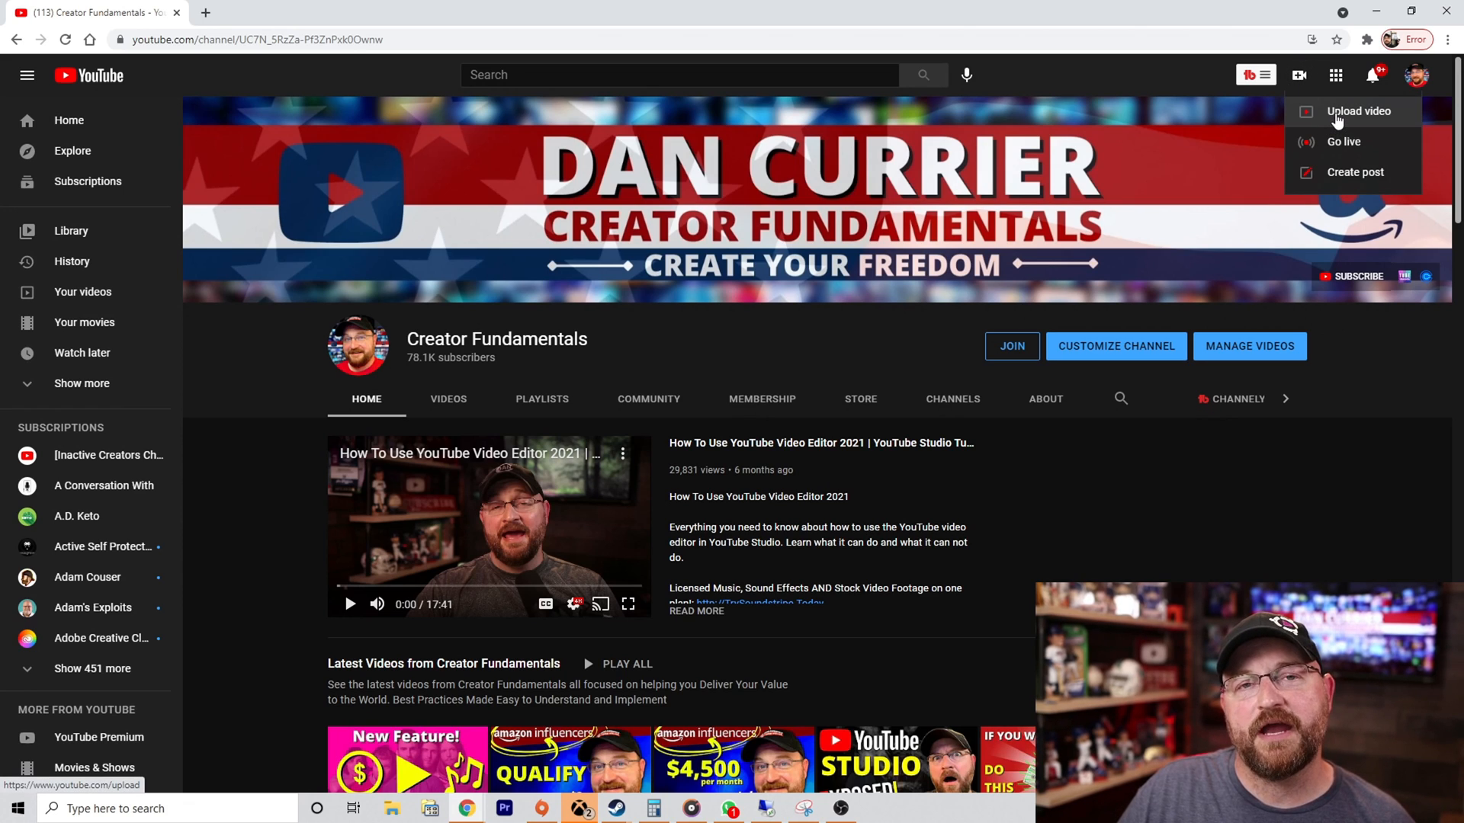
pyautogui.click(1415, 75)
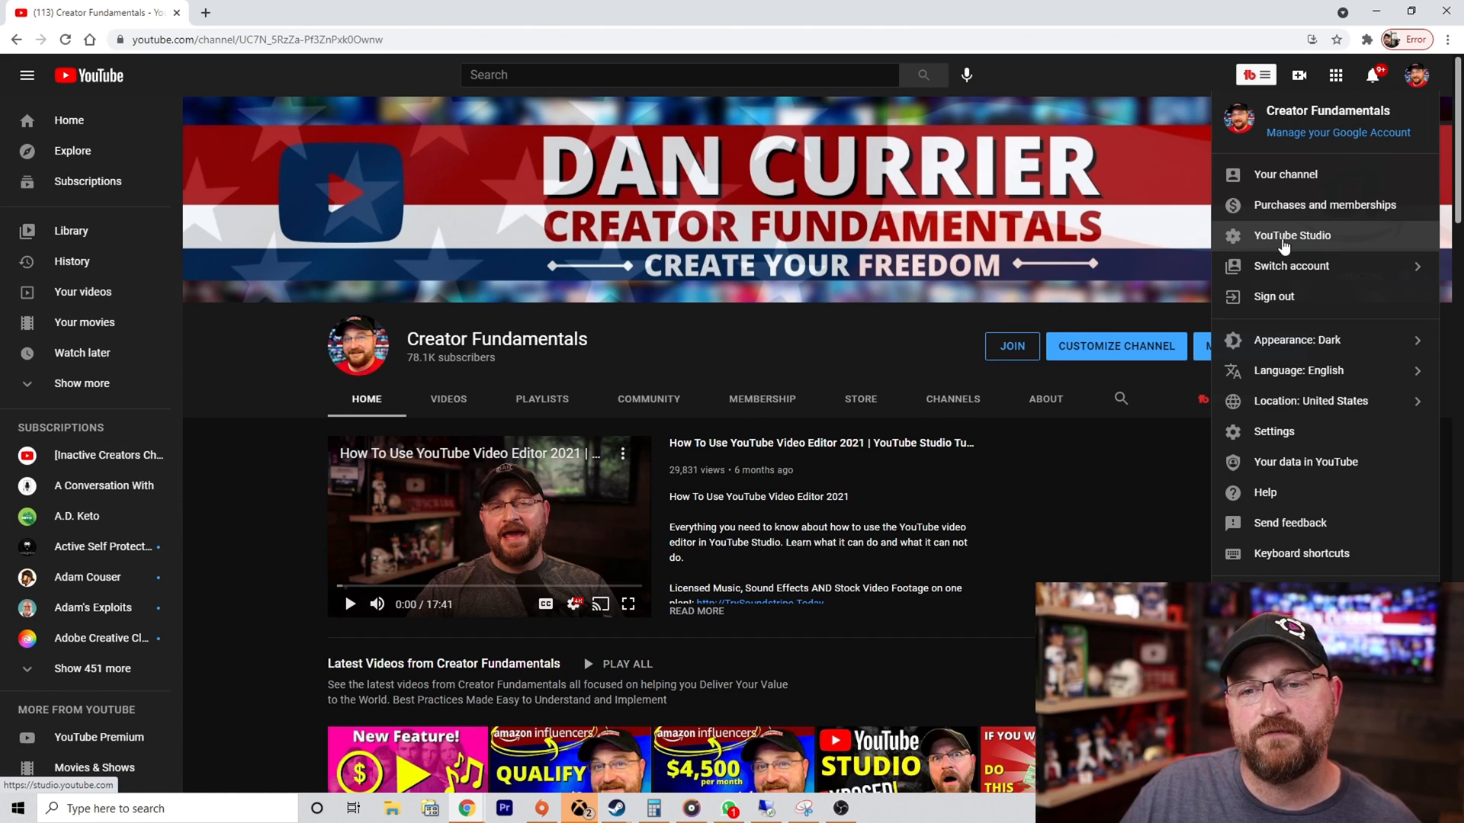
pyautogui.click(1284, 242)
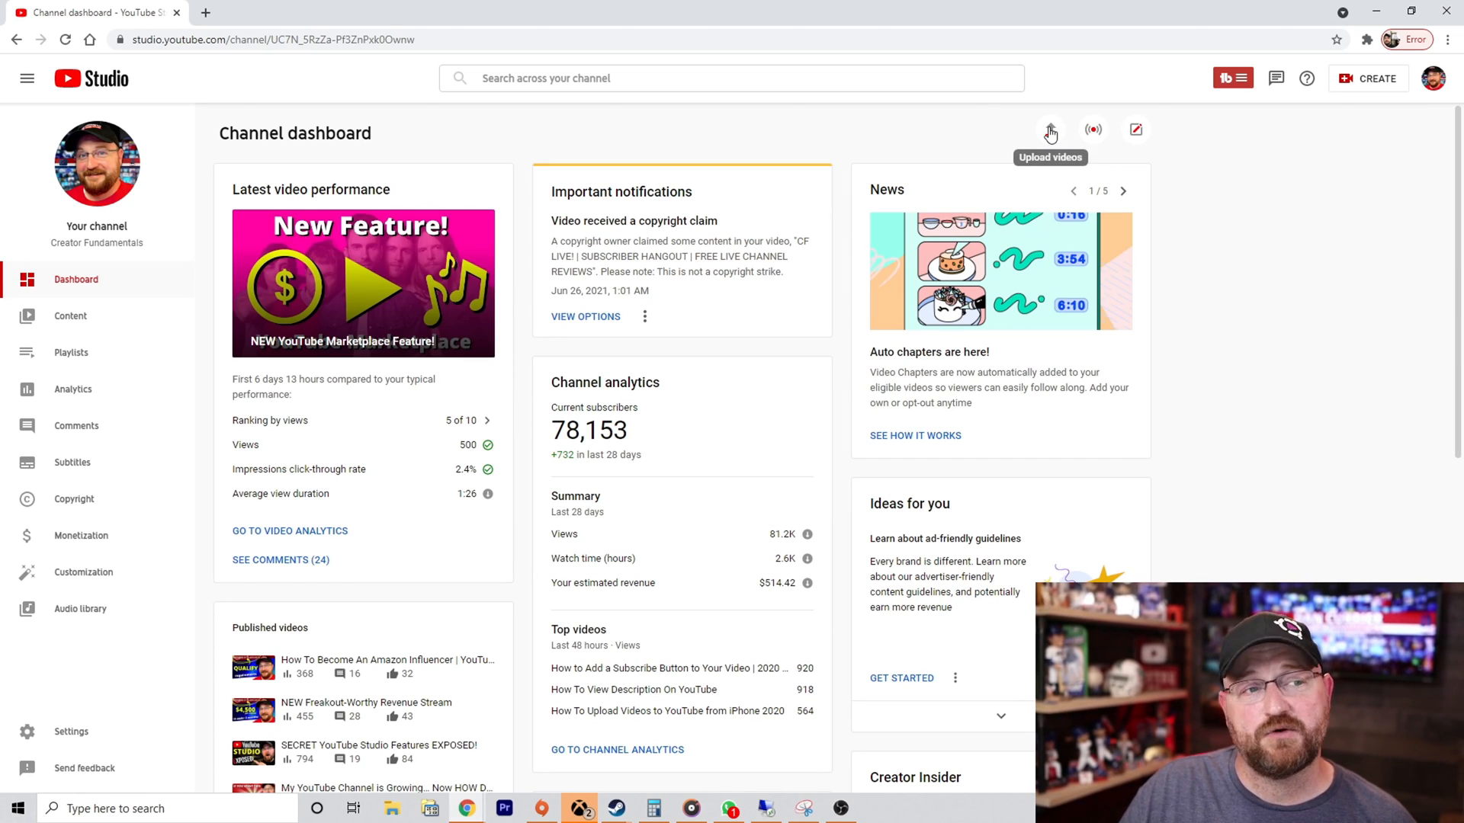
pyautogui.click(1051, 131)
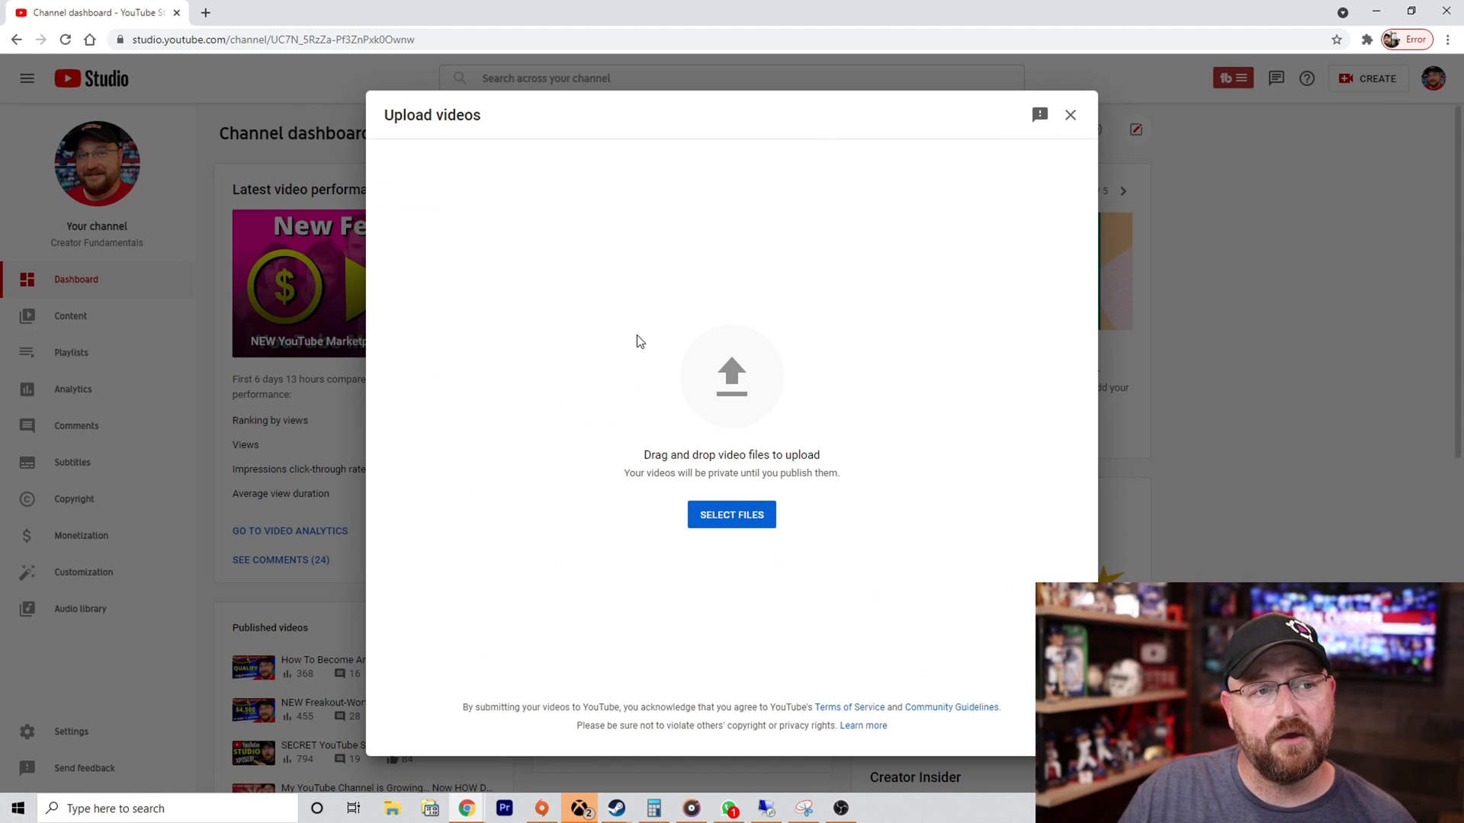
pyautogui.click(1070, 116)
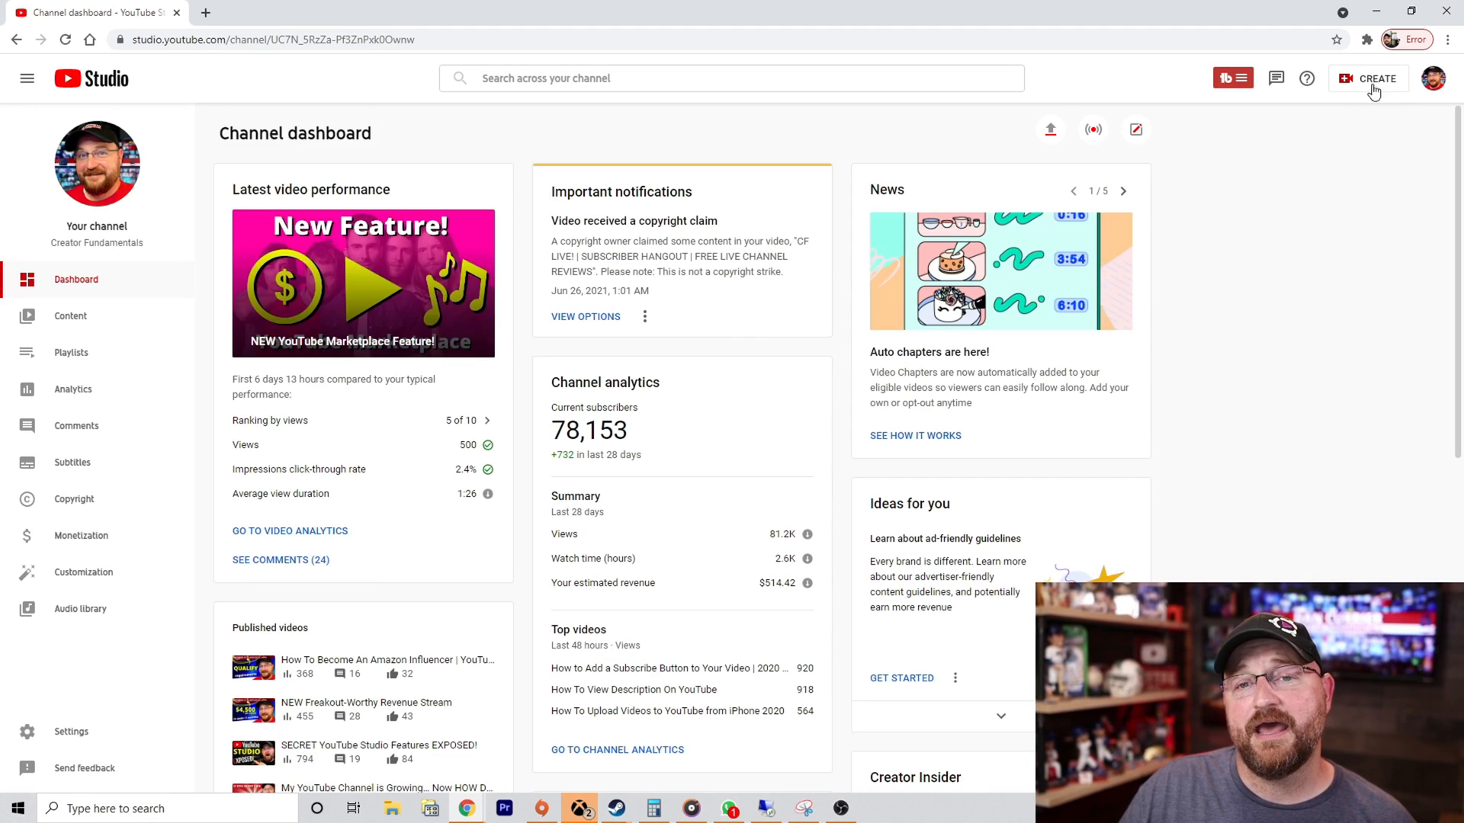
# - Return to the channel page and start a video upload from its create options
pyautogui.click(1433, 78)
pyautogui.click(1321, 168)
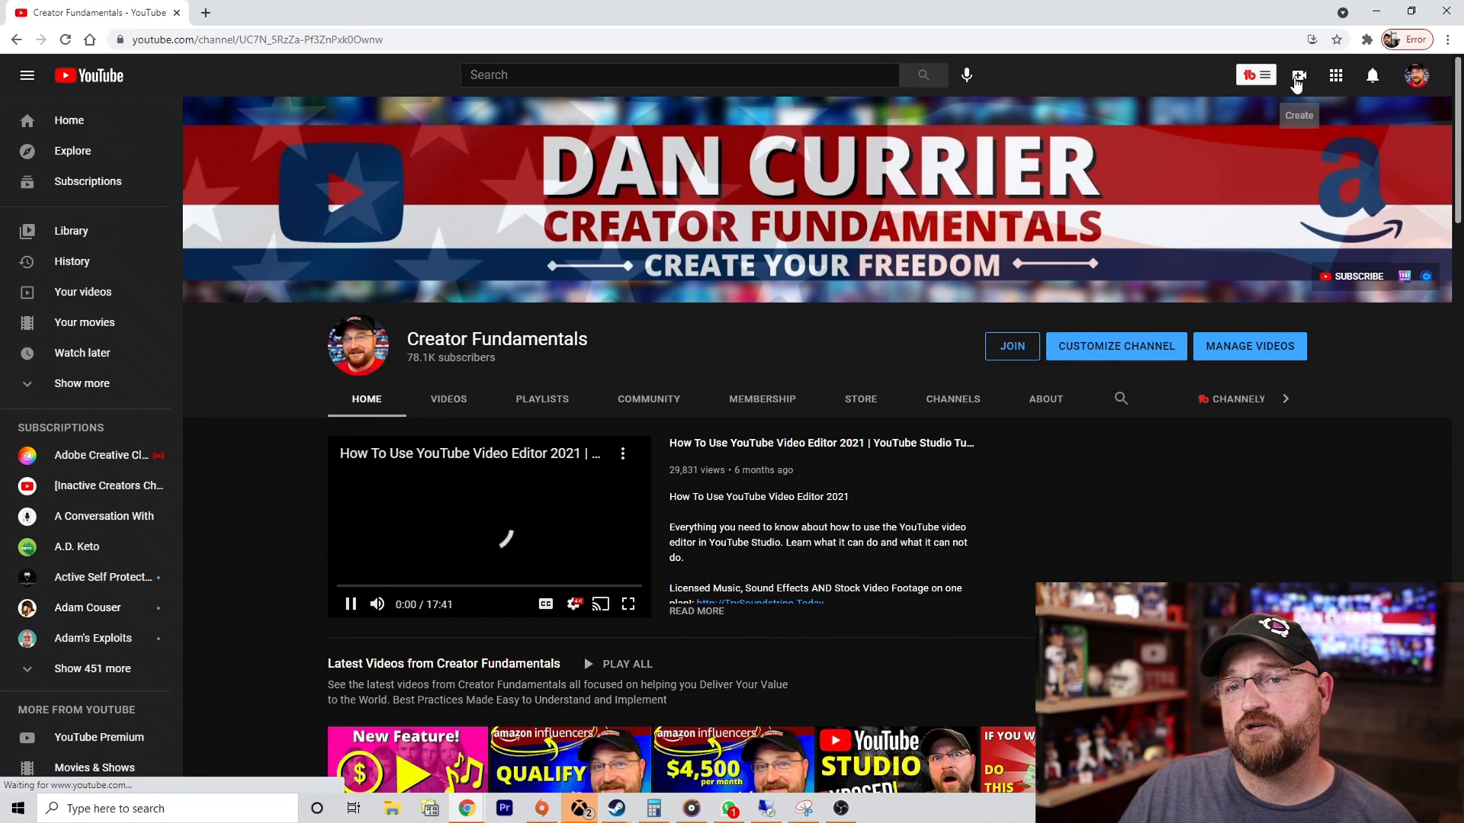
pyautogui.click(1297, 79)
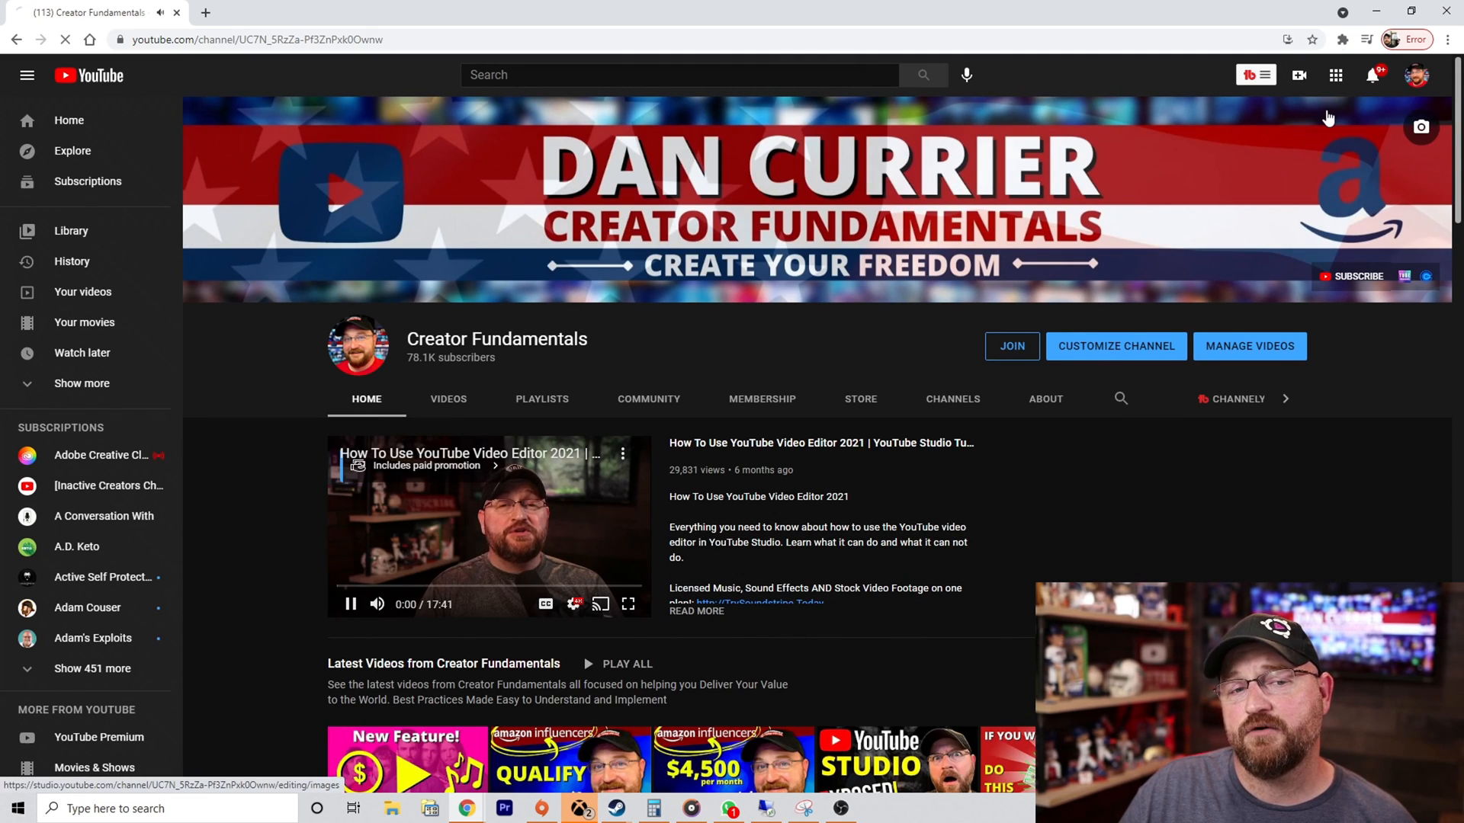
pyautogui.click(1328, 113)
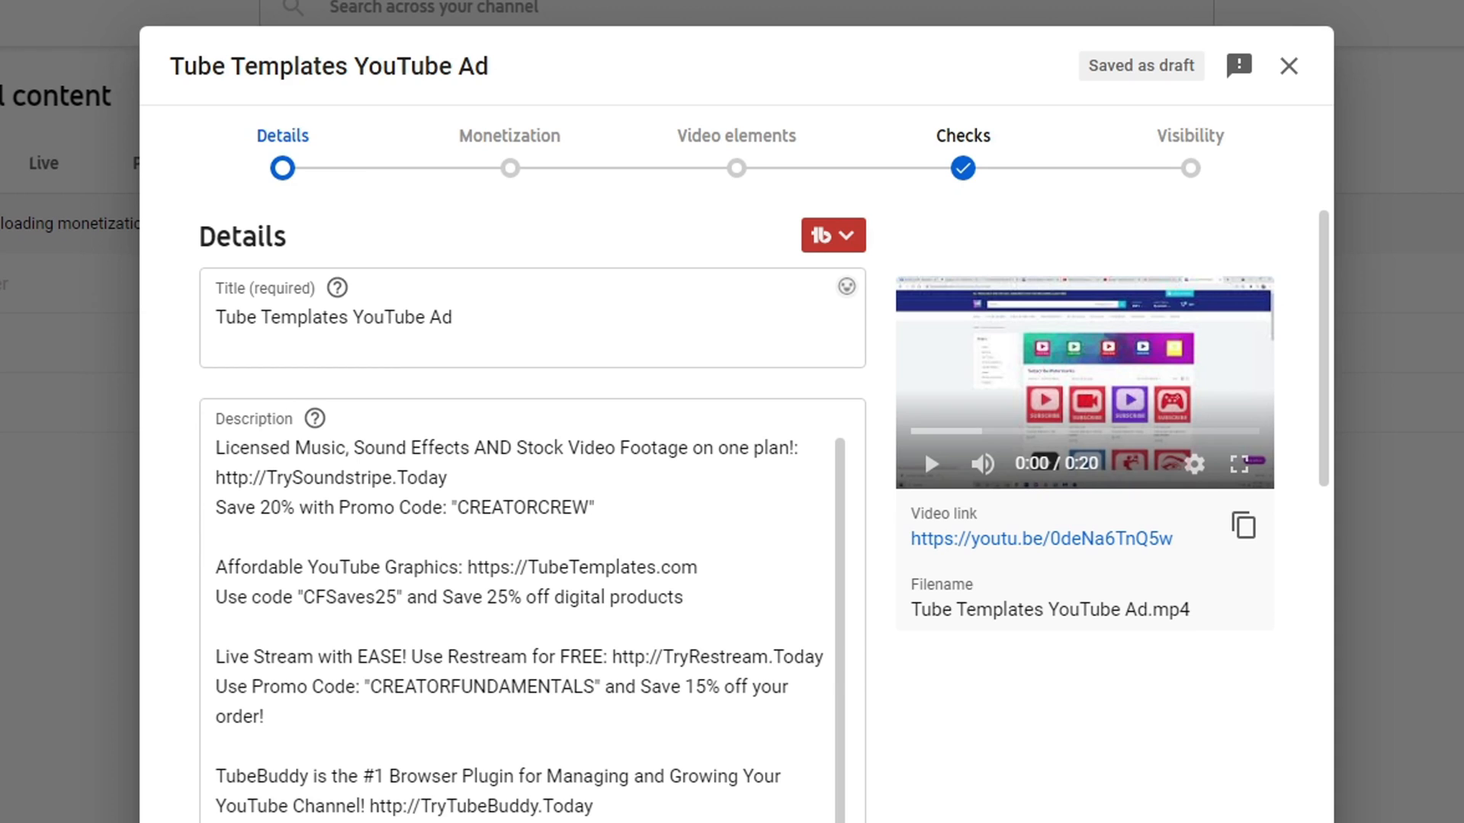
# - Examine the title and description of the "Tube Templates YouTube Ad" draft without editing them
pyautogui.click(498, 300)
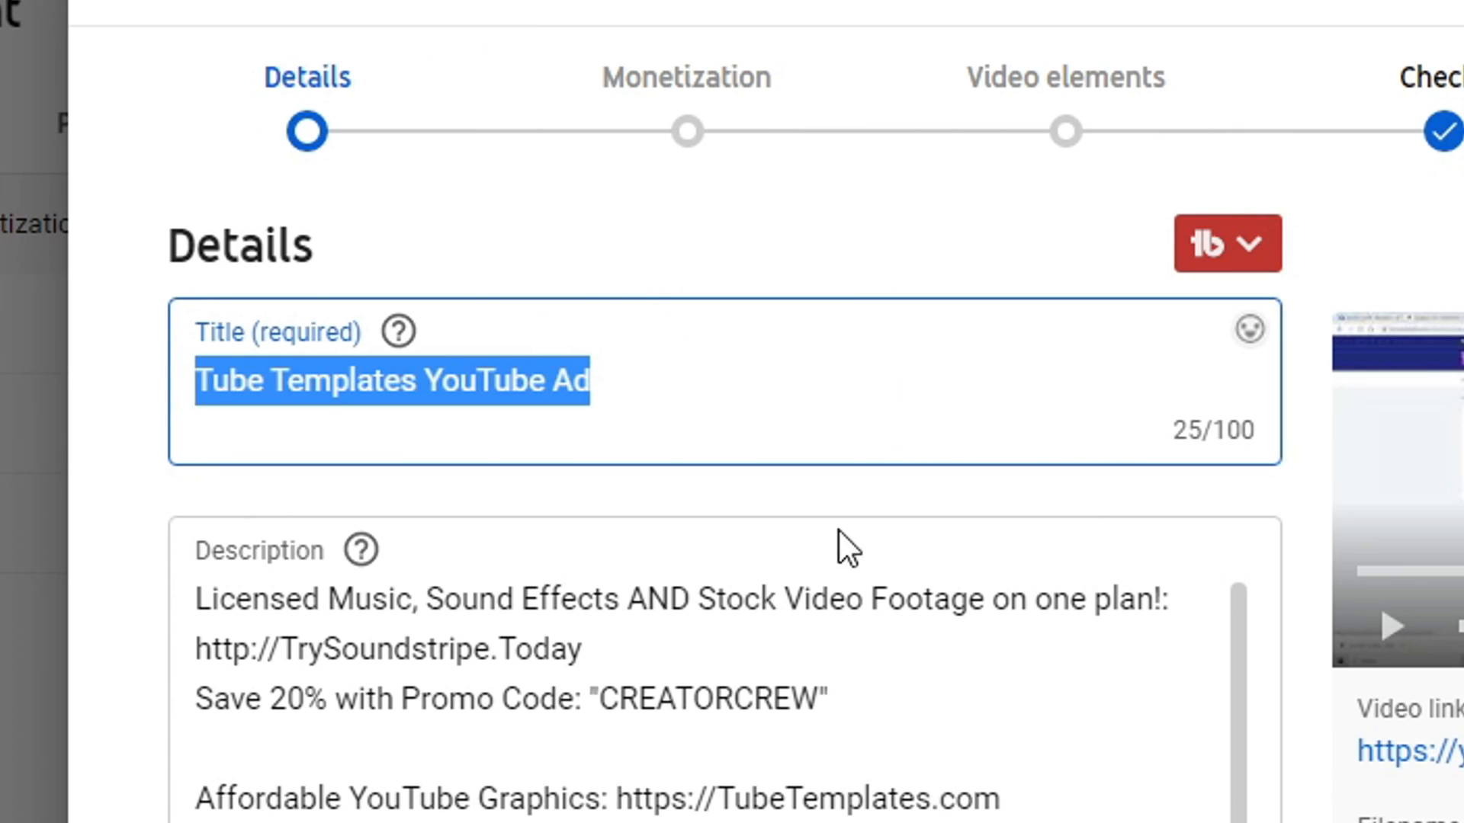
pyautogui.click(891, 394)
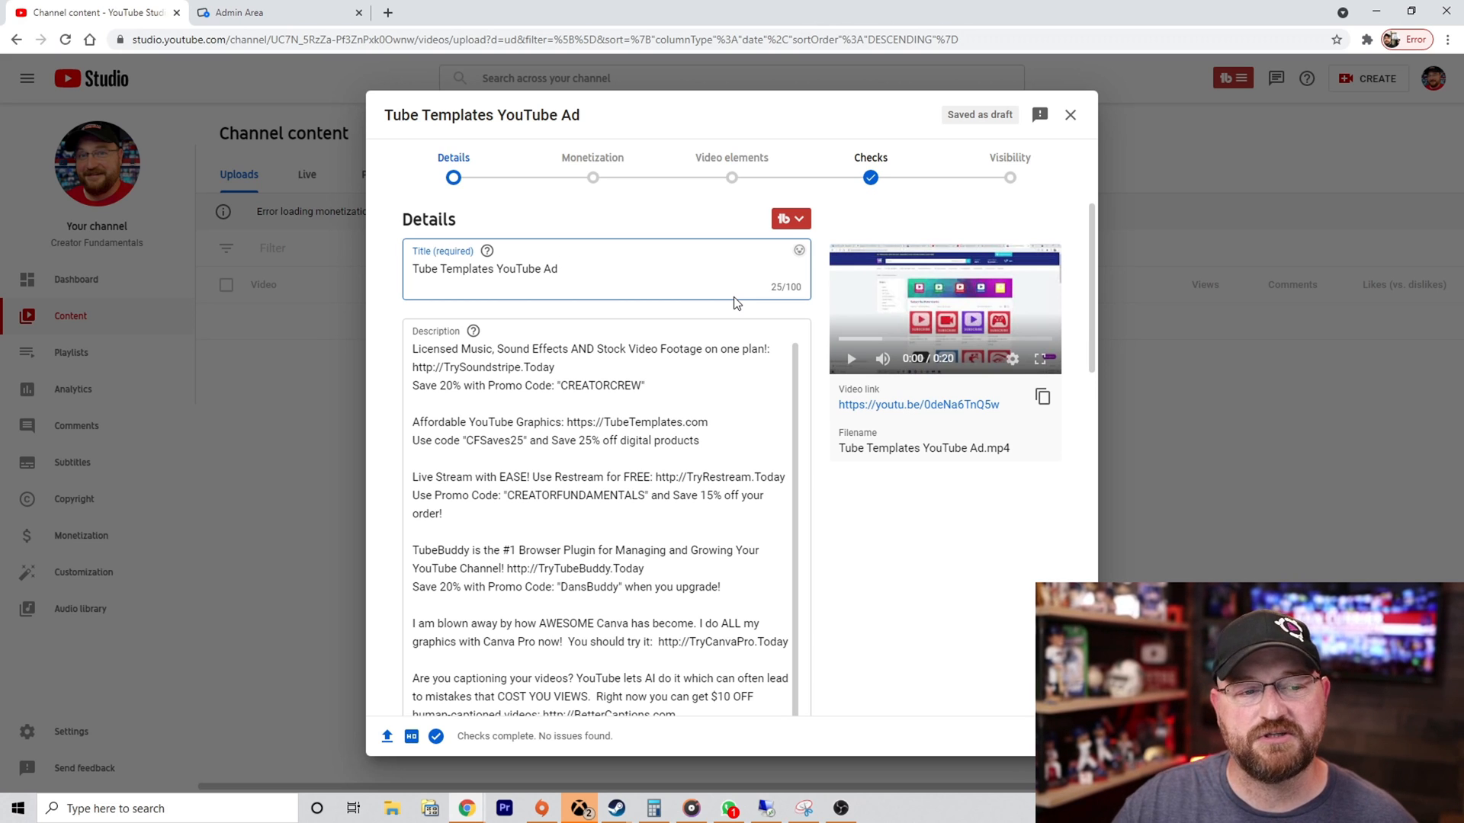
pyautogui.scroll(-2, 533, 411)
pyautogui.scroll(2, 539, 338)
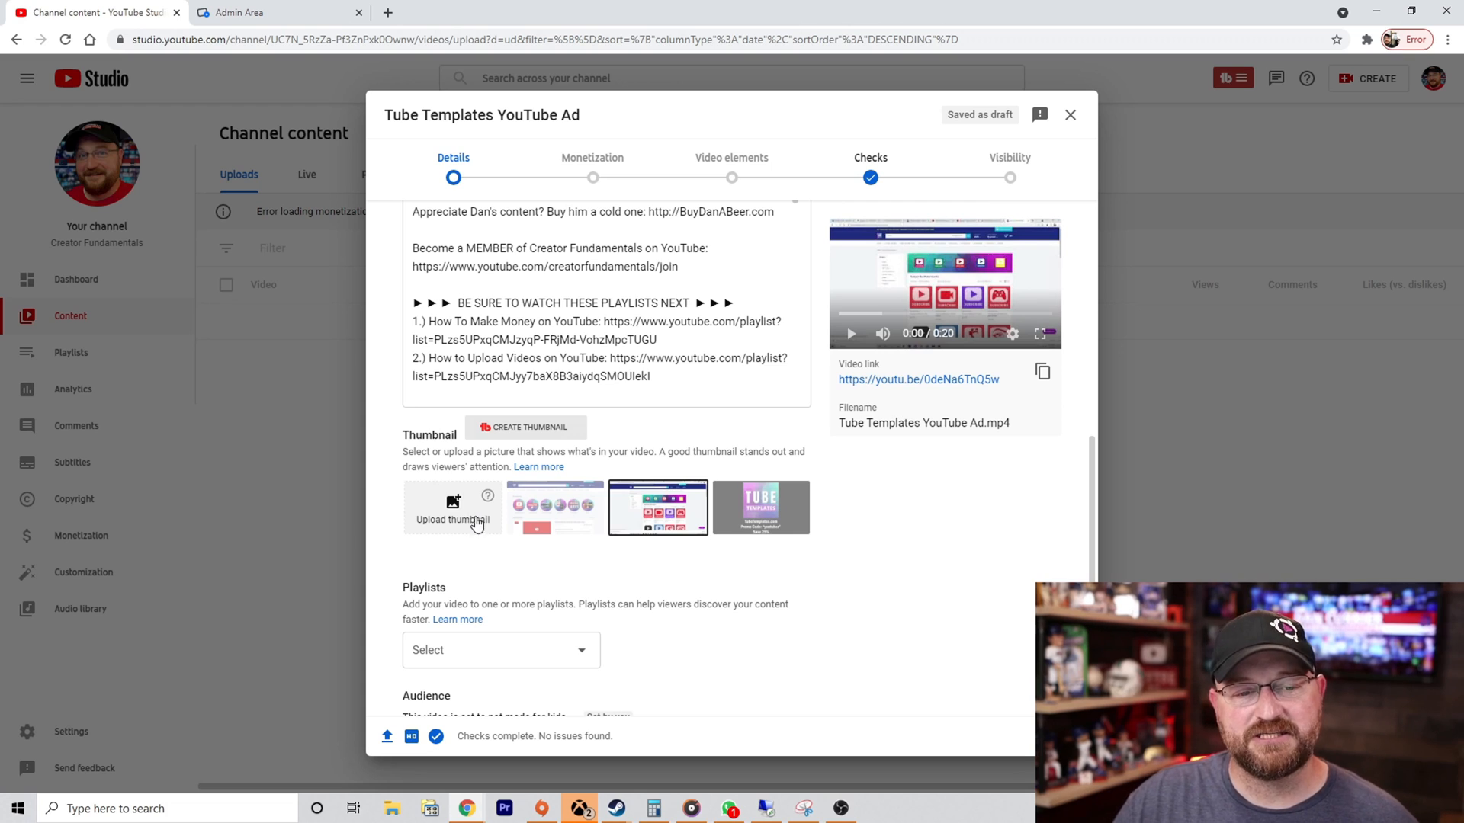
# - Look through the playlists available for the video and close the list without choosing one
pyautogui.scroll(-2, 472, 519)
pyautogui.click(584, 496)
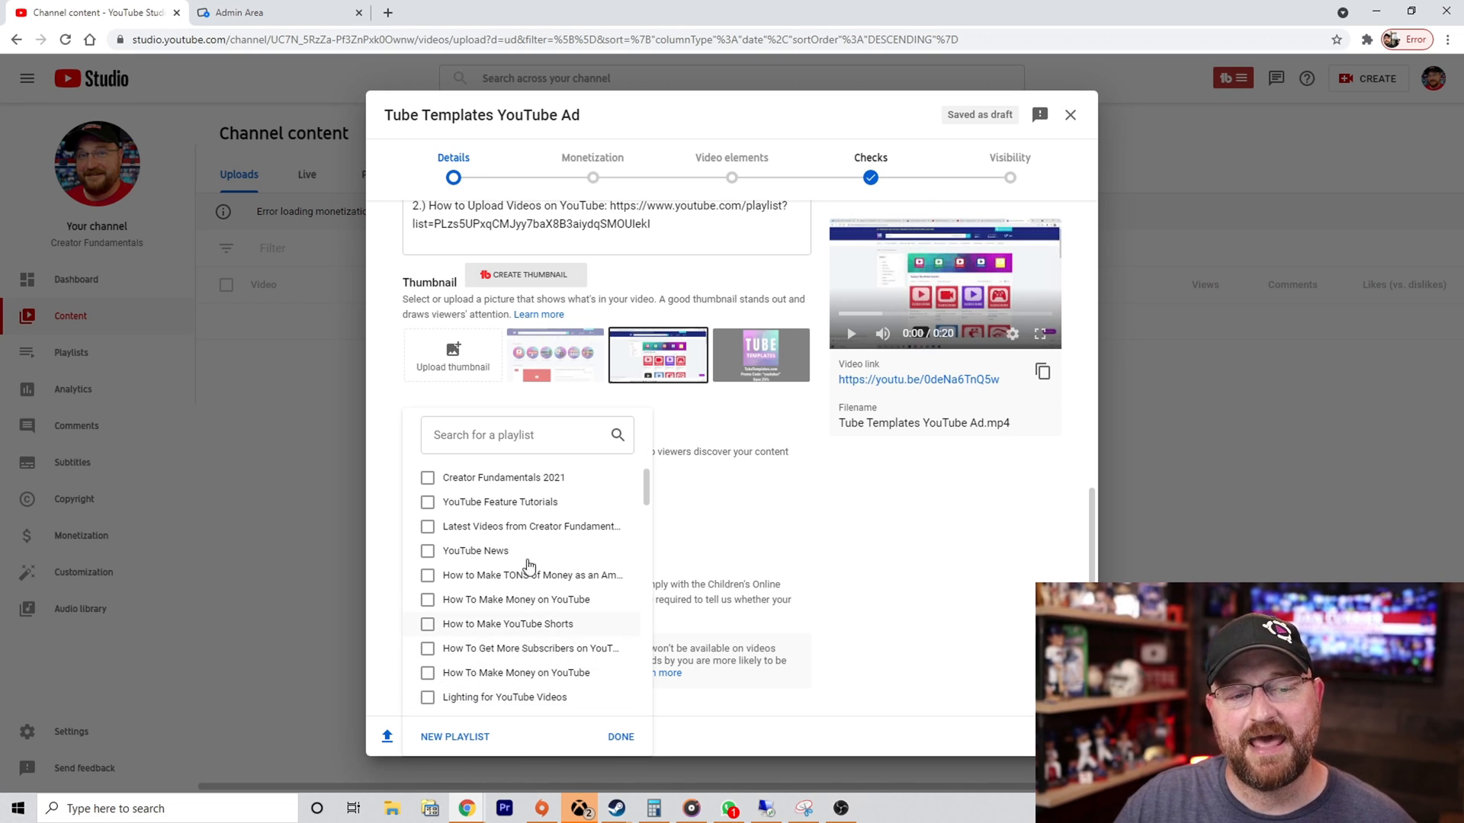
pyautogui.click(876, 545)
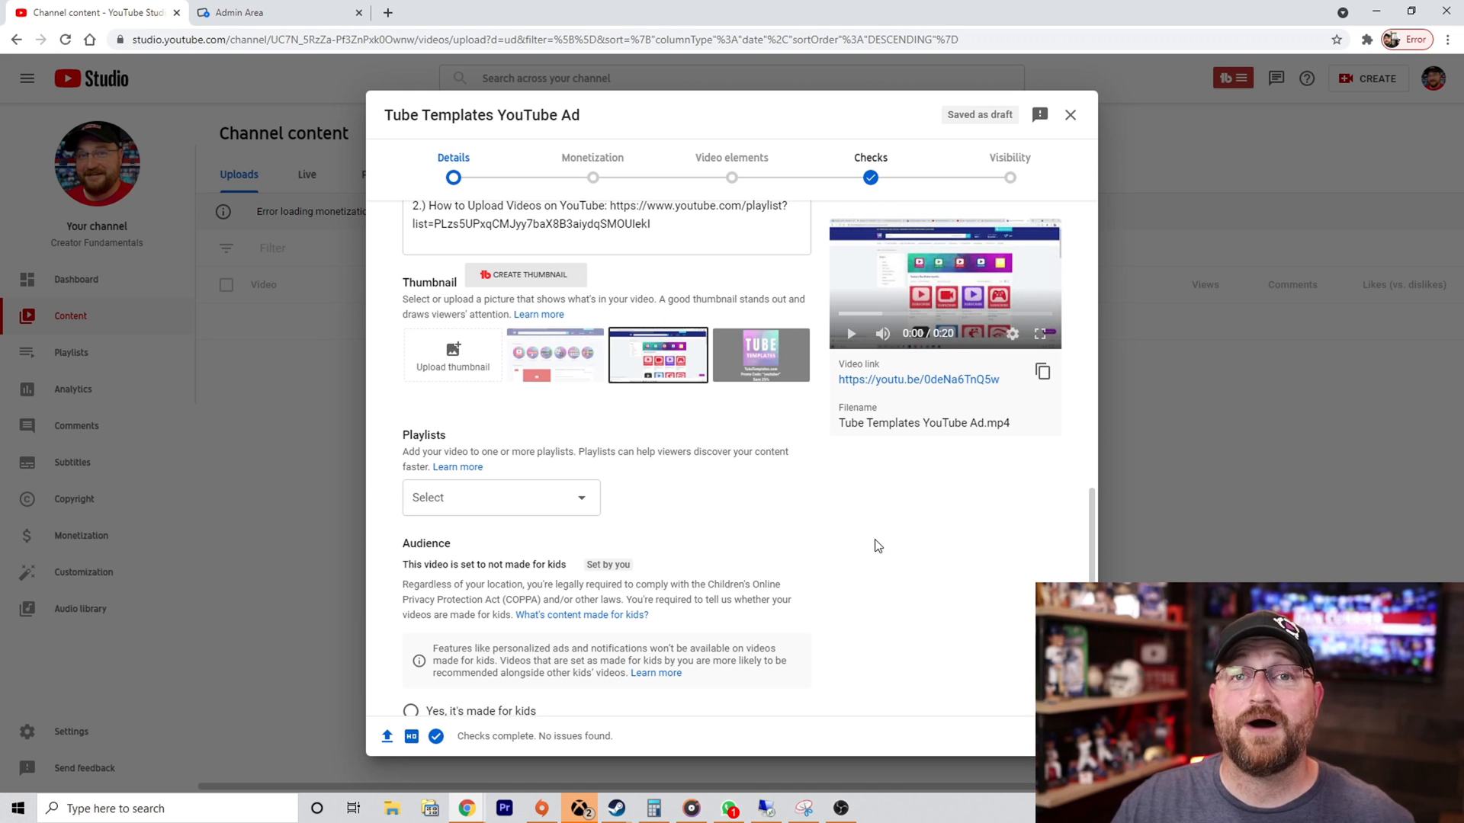
# - Check the audience setting and expand the additional video details to review paid promotion and automatic chapters
pyautogui.scroll(-2, 877, 546)
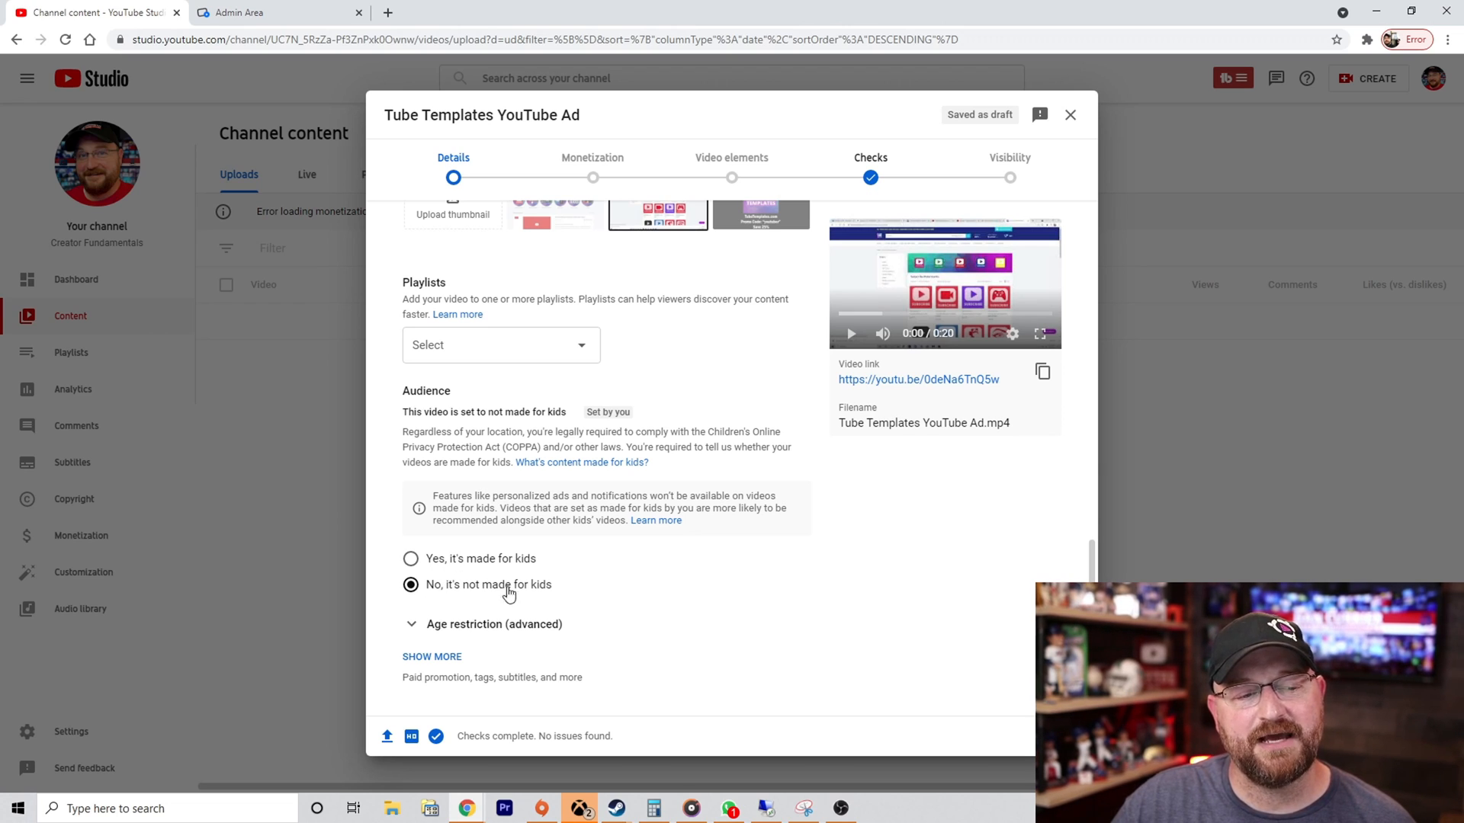
pyautogui.scroll(-1, 728, 597)
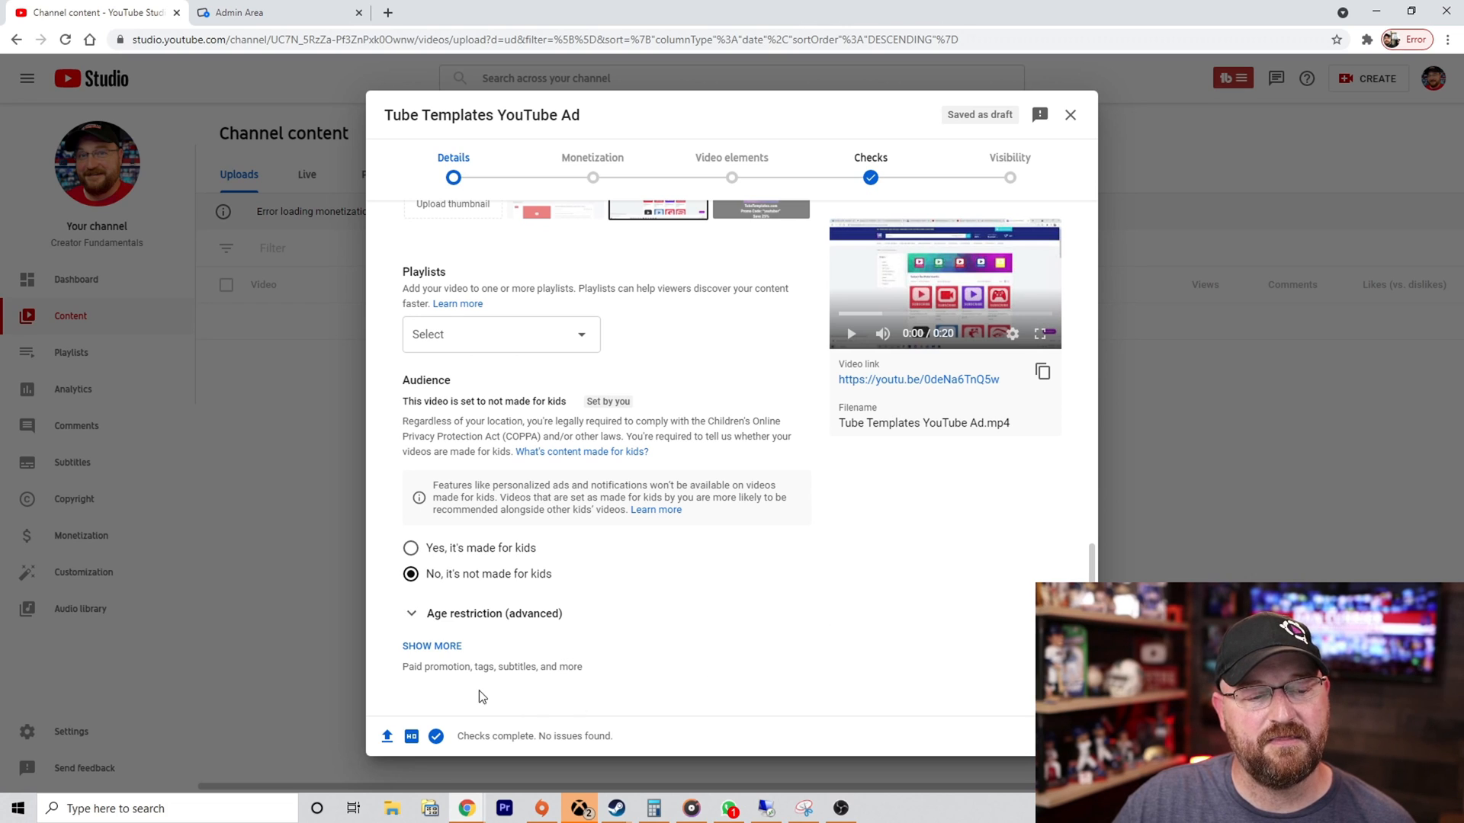
pyautogui.click(440, 660)
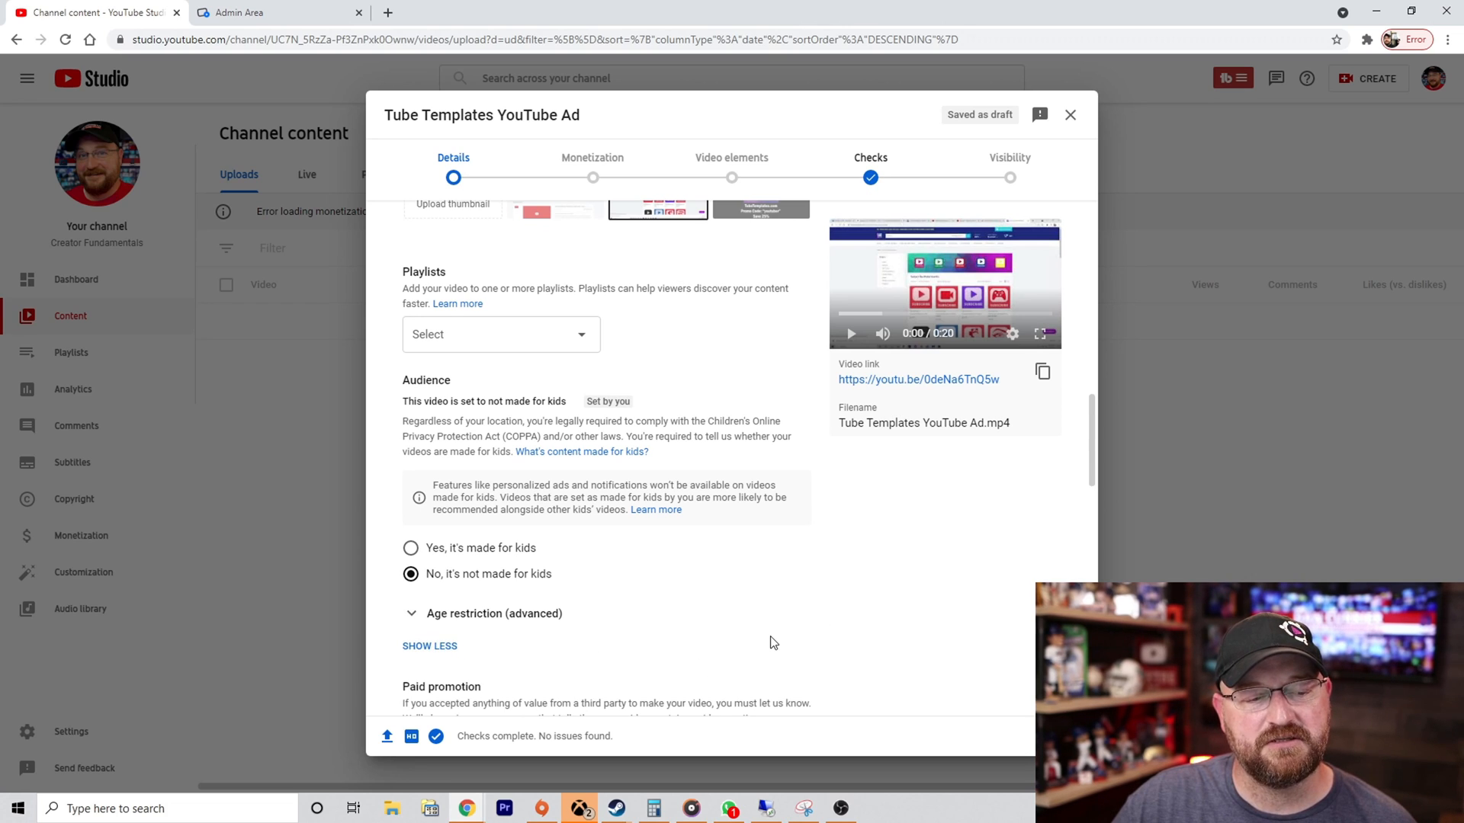
pyautogui.scroll(-3, 755, 646)
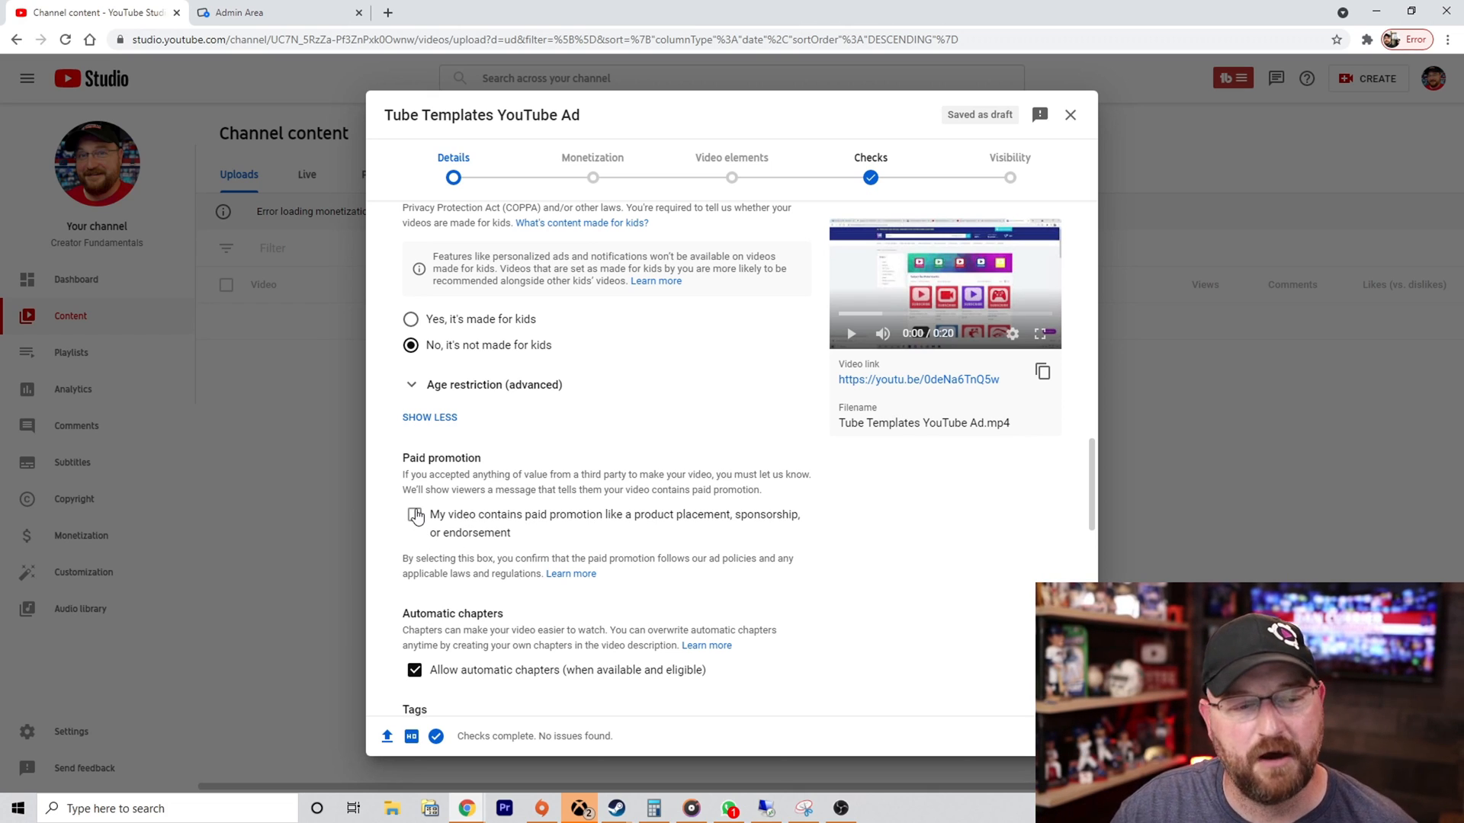
pyautogui.scroll(-2, 819, 503)
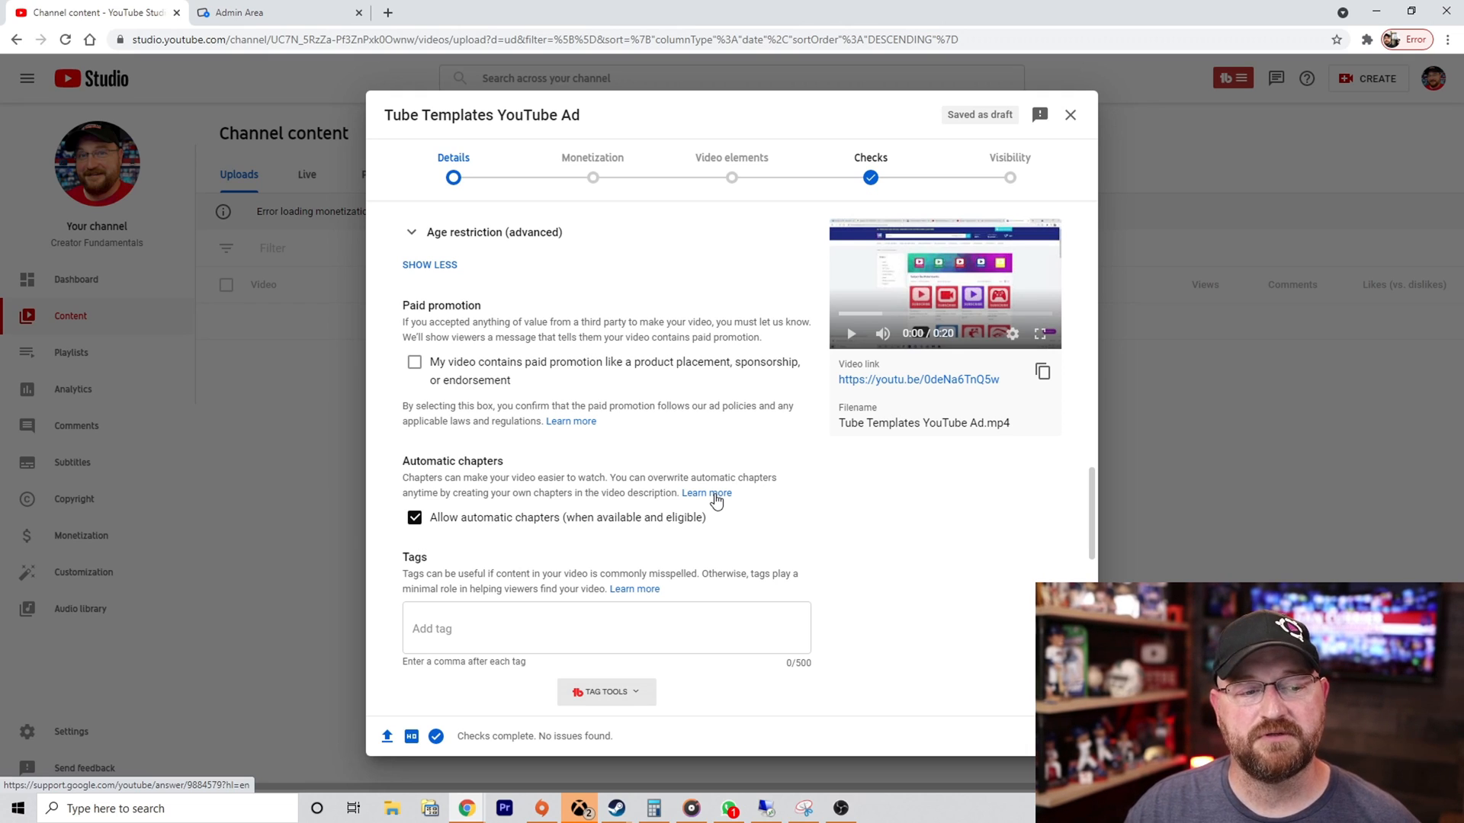
# - Activate the empty tags field and review the language, caption certification, recording date and location settings
pyautogui.click(610, 631)
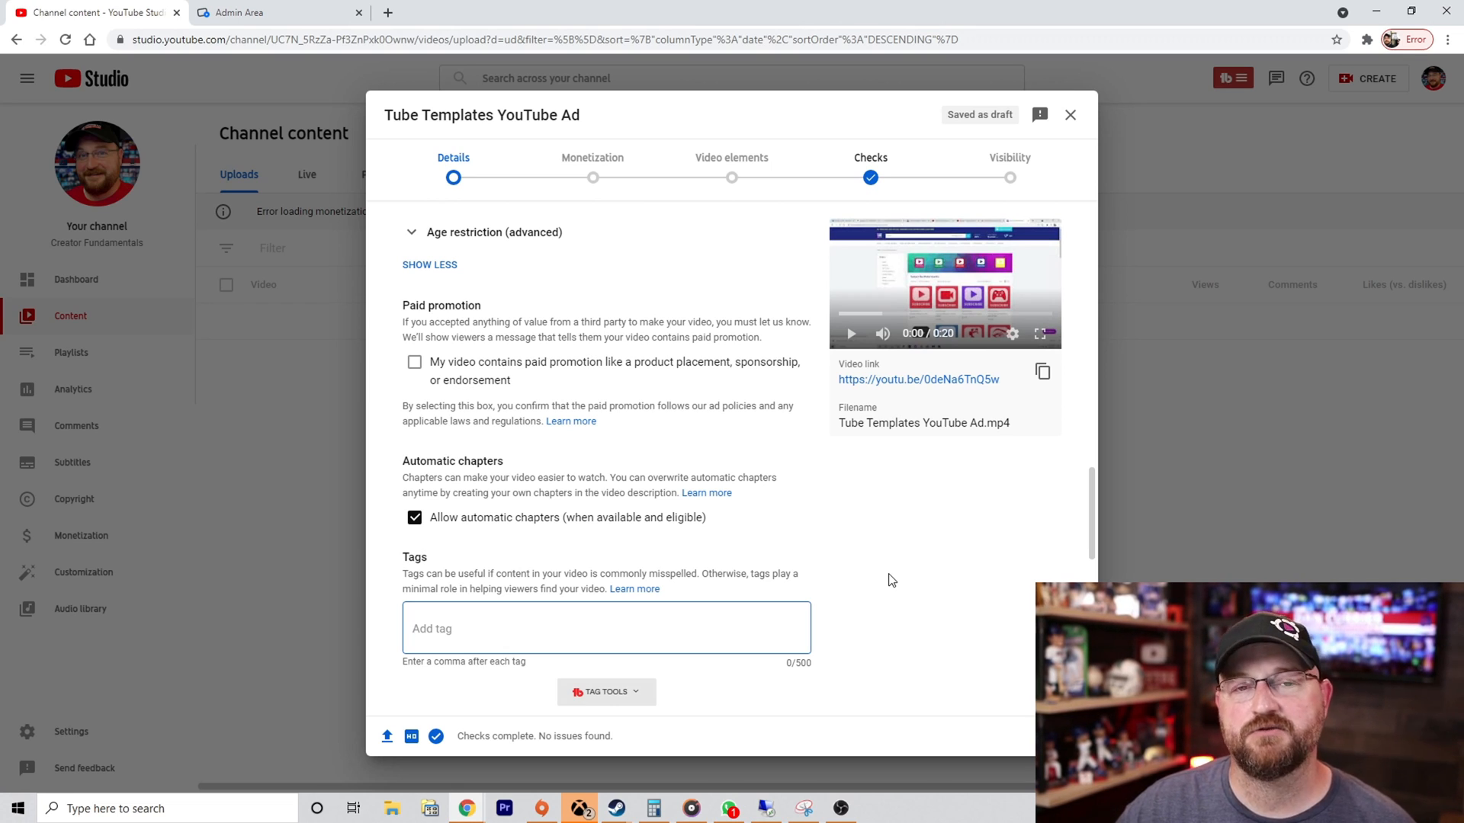
pyautogui.scroll(-2, 846, 576)
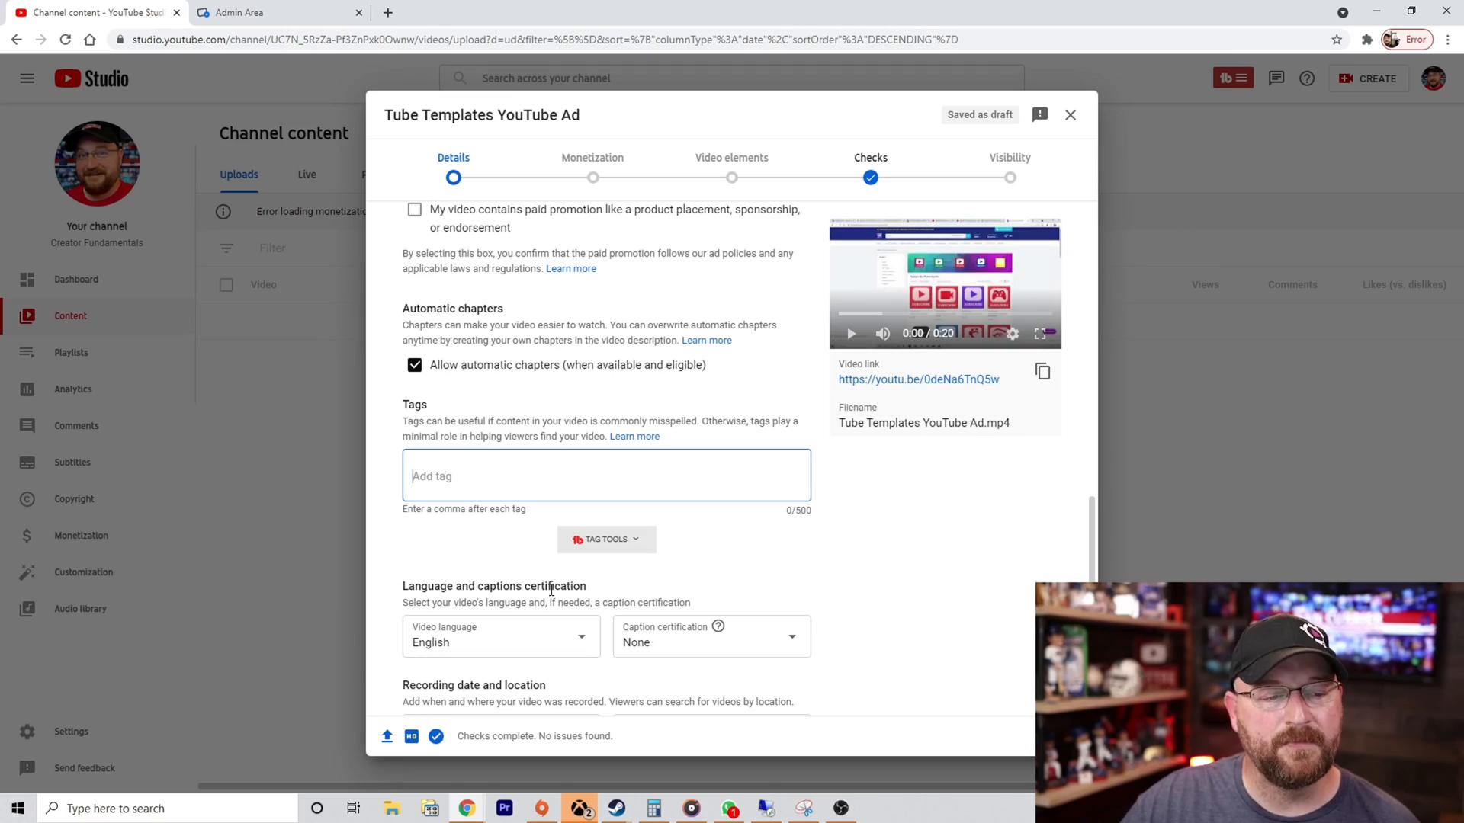
pyautogui.scroll(-1, 562, 583)
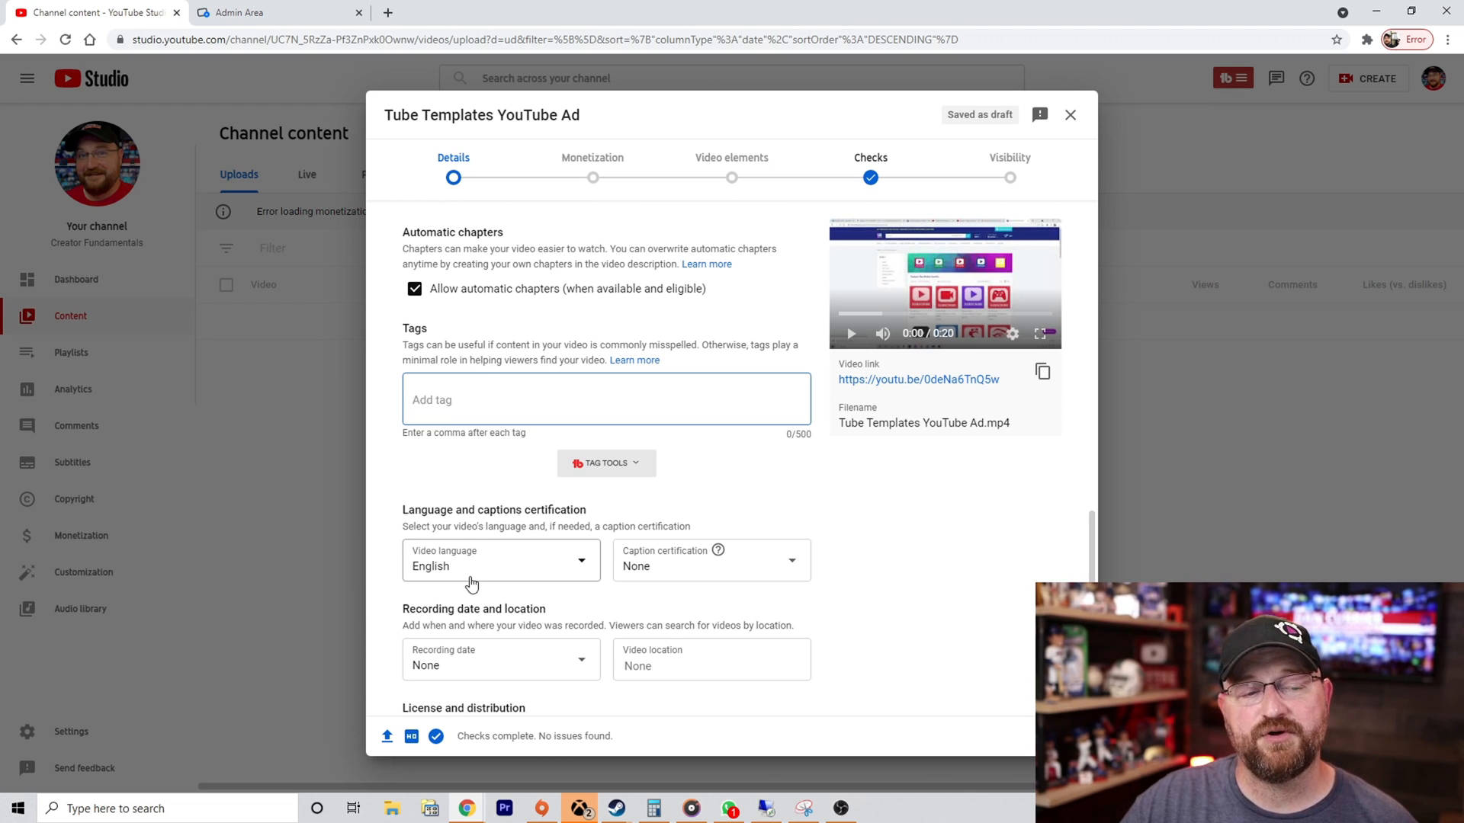
pyautogui.scroll(-1, 532, 577)
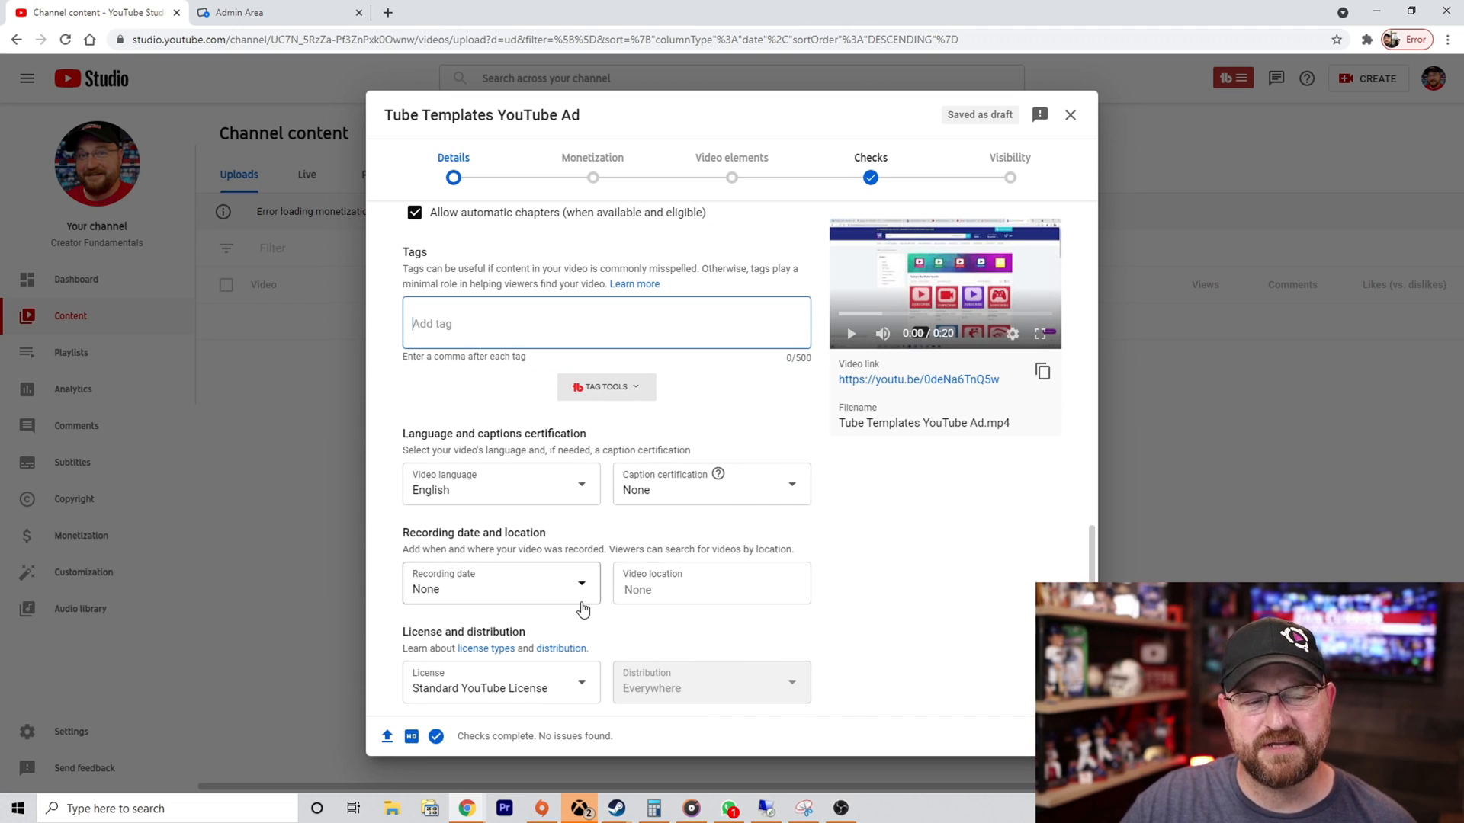
pyautogui.scroll(-2, 892, 622)
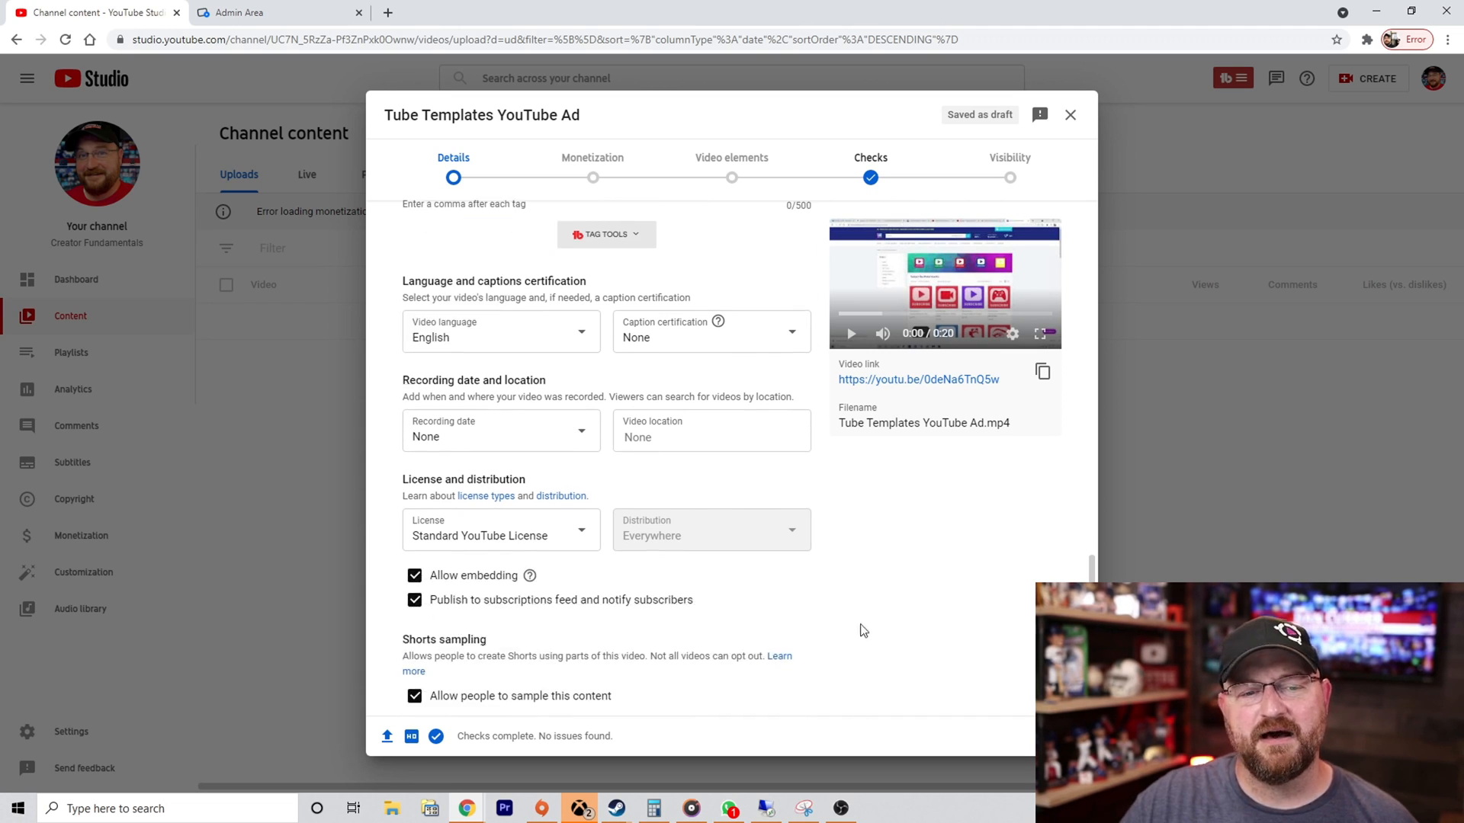
# - Choose Standard YouTube License as the video's license and review the embedding, Shorts sampling and category settings
pyautogui.click(485, 539)
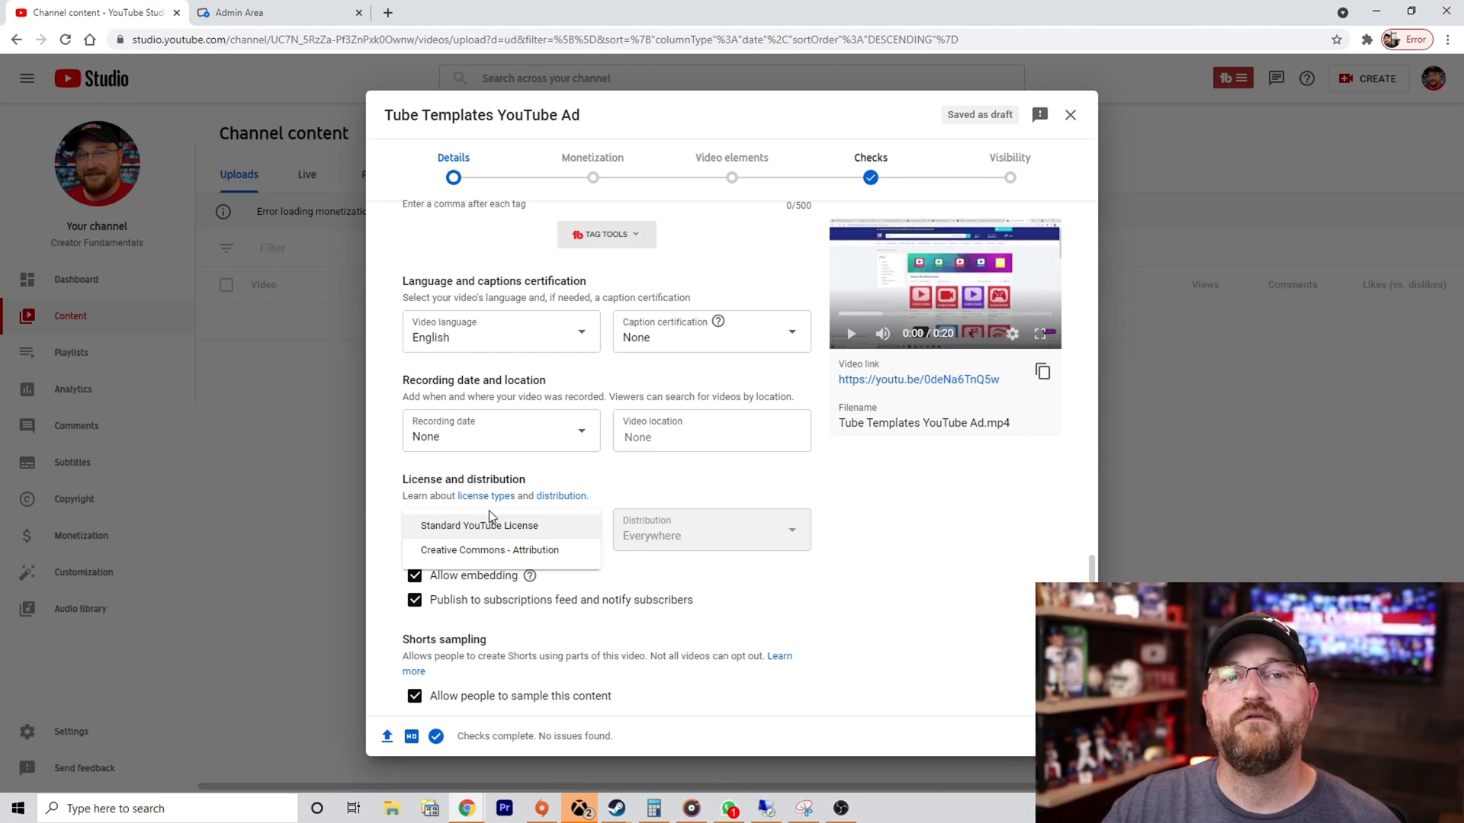
pyautogui.click(490, 528)
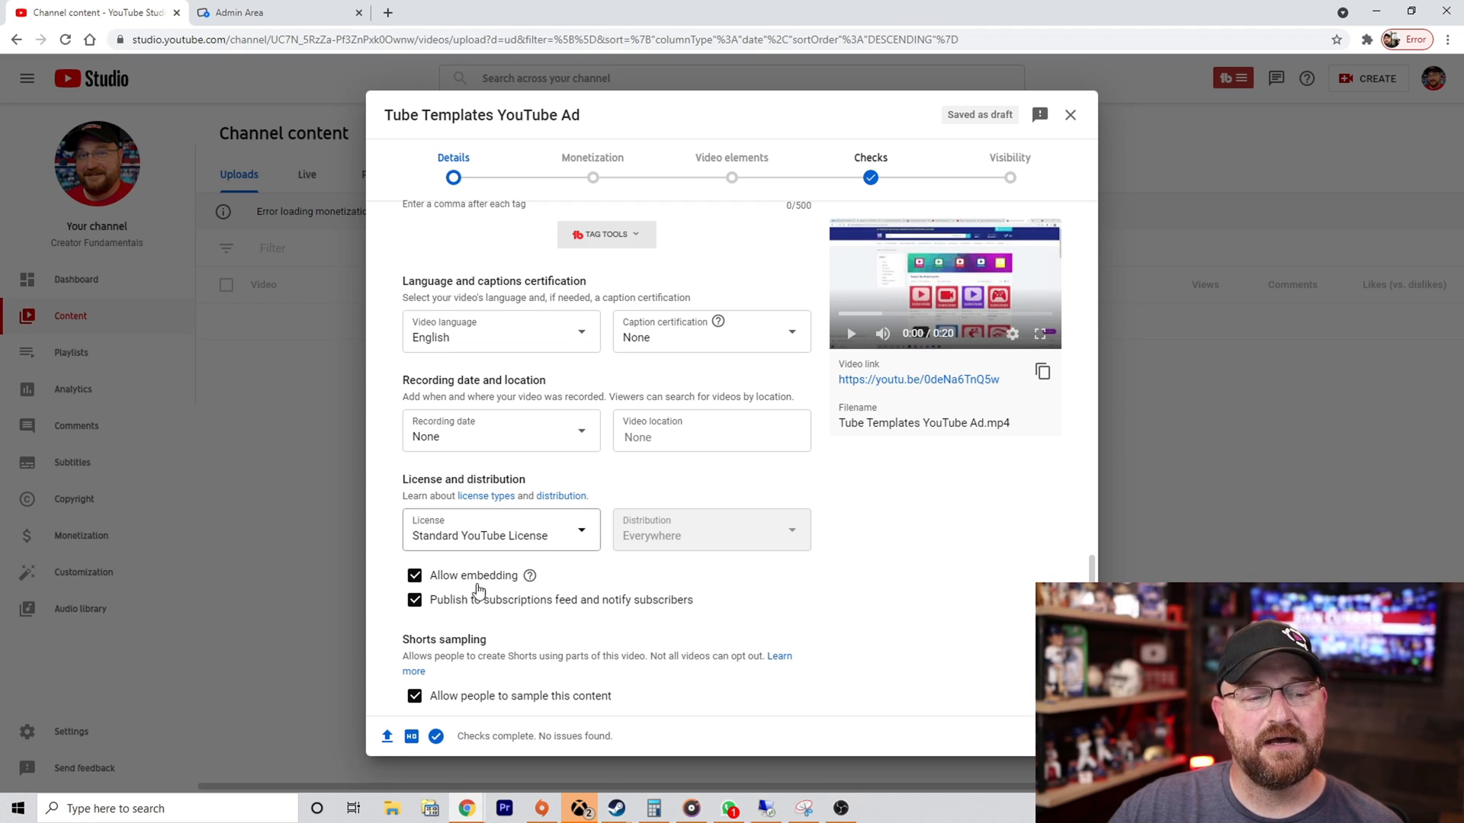
pyautogui.scroll(-2, 579, 595)
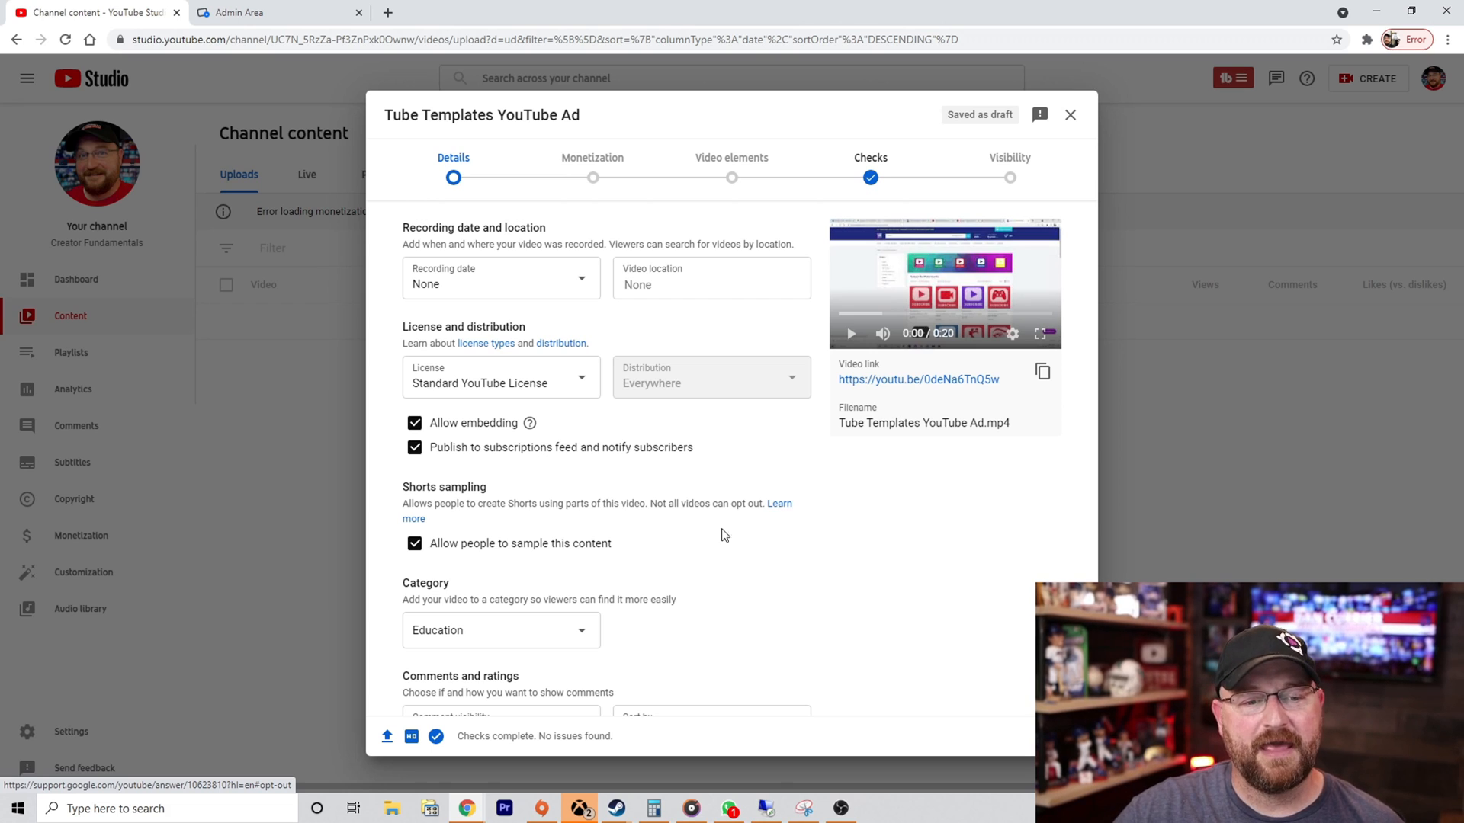
# - Choose Education as the video's category
pyautogui.scroll(-2, 712, 552)
pyautogui.click(492, 480)
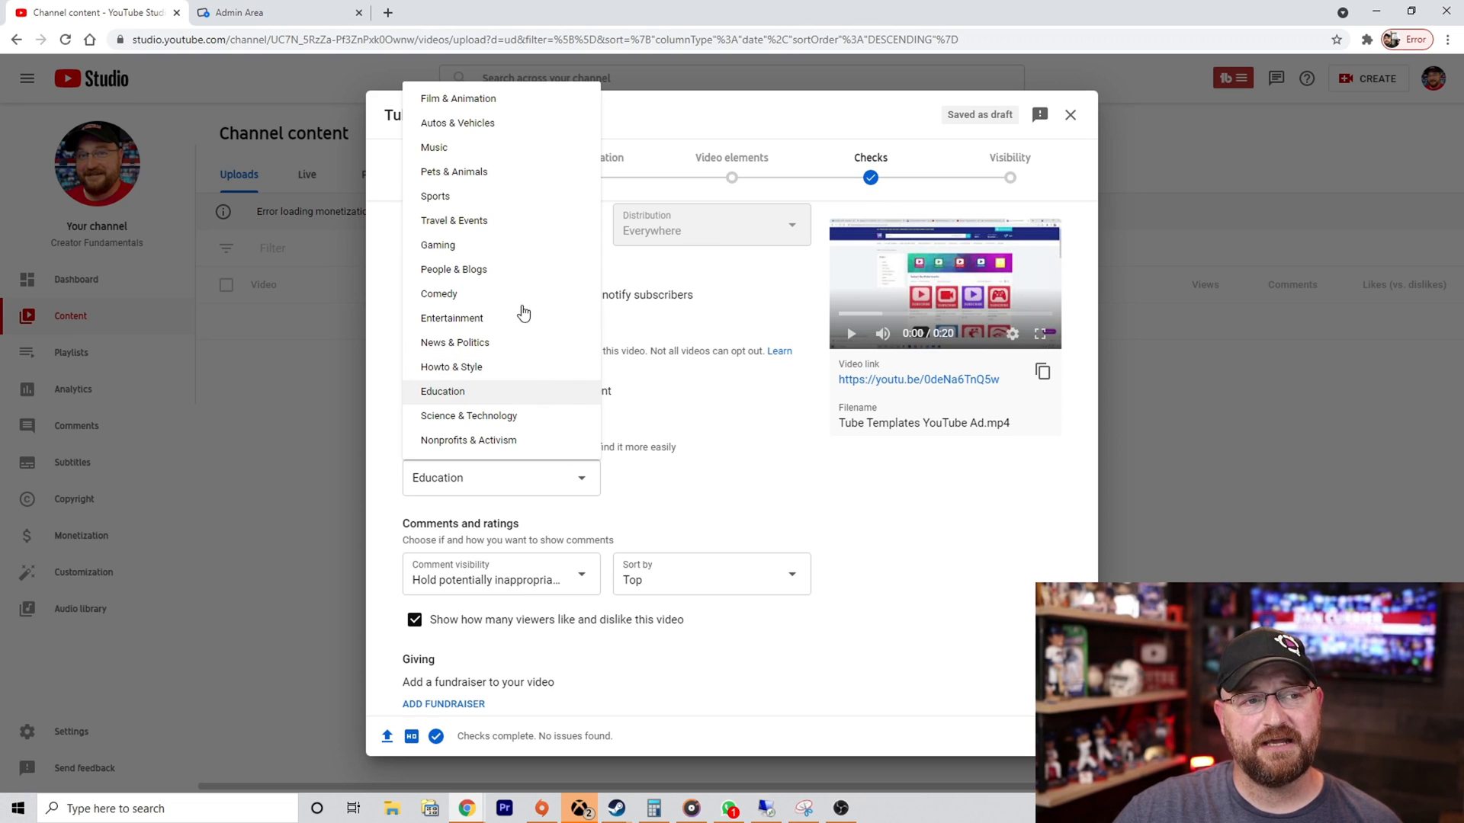
pyautogui.click(483, 393)
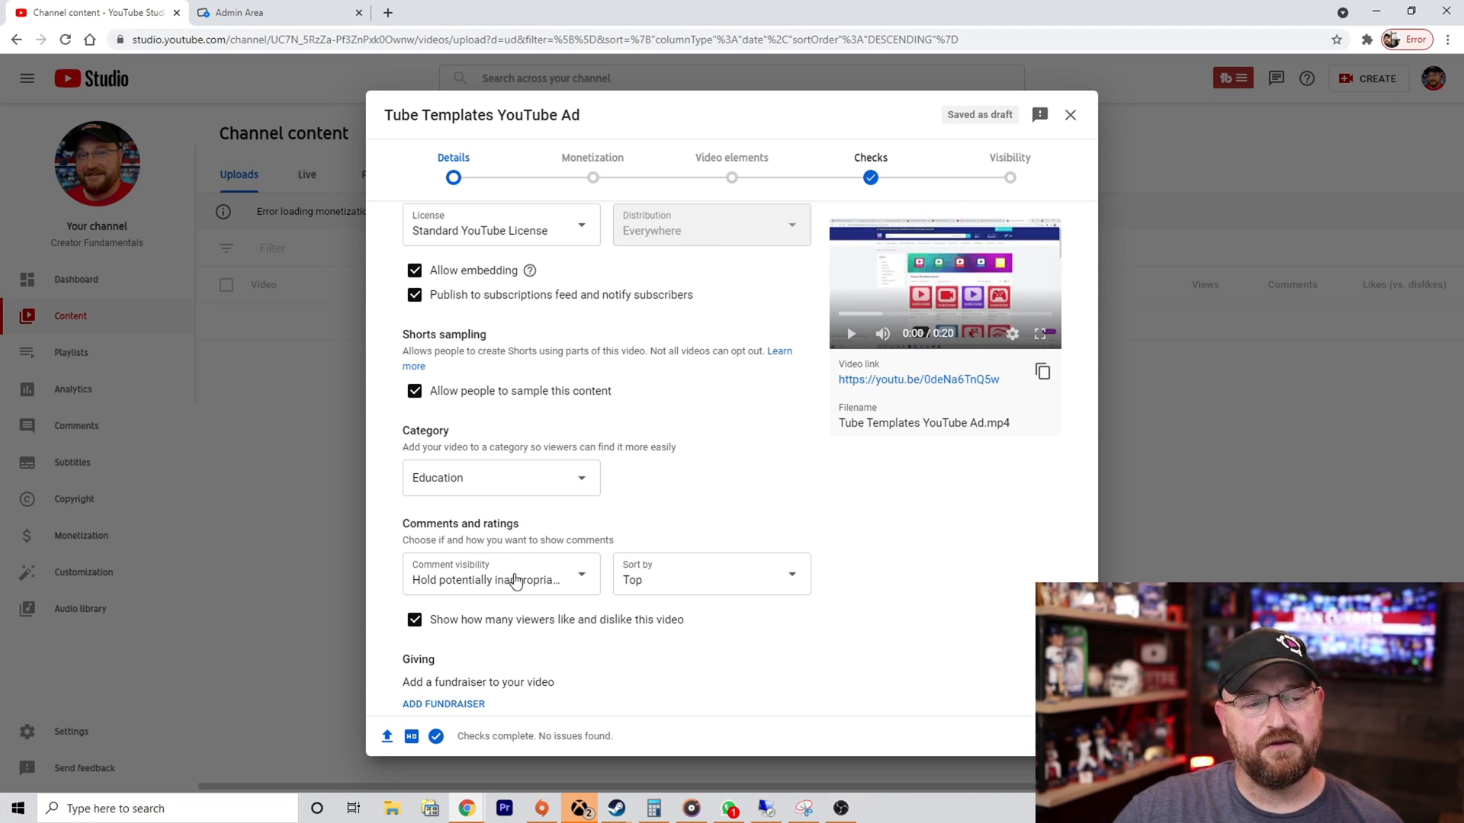
# - Set comment visibility to hold potentially inappropriate comments for review and continue to the monetization settings
pyautogui.click(570, 588)
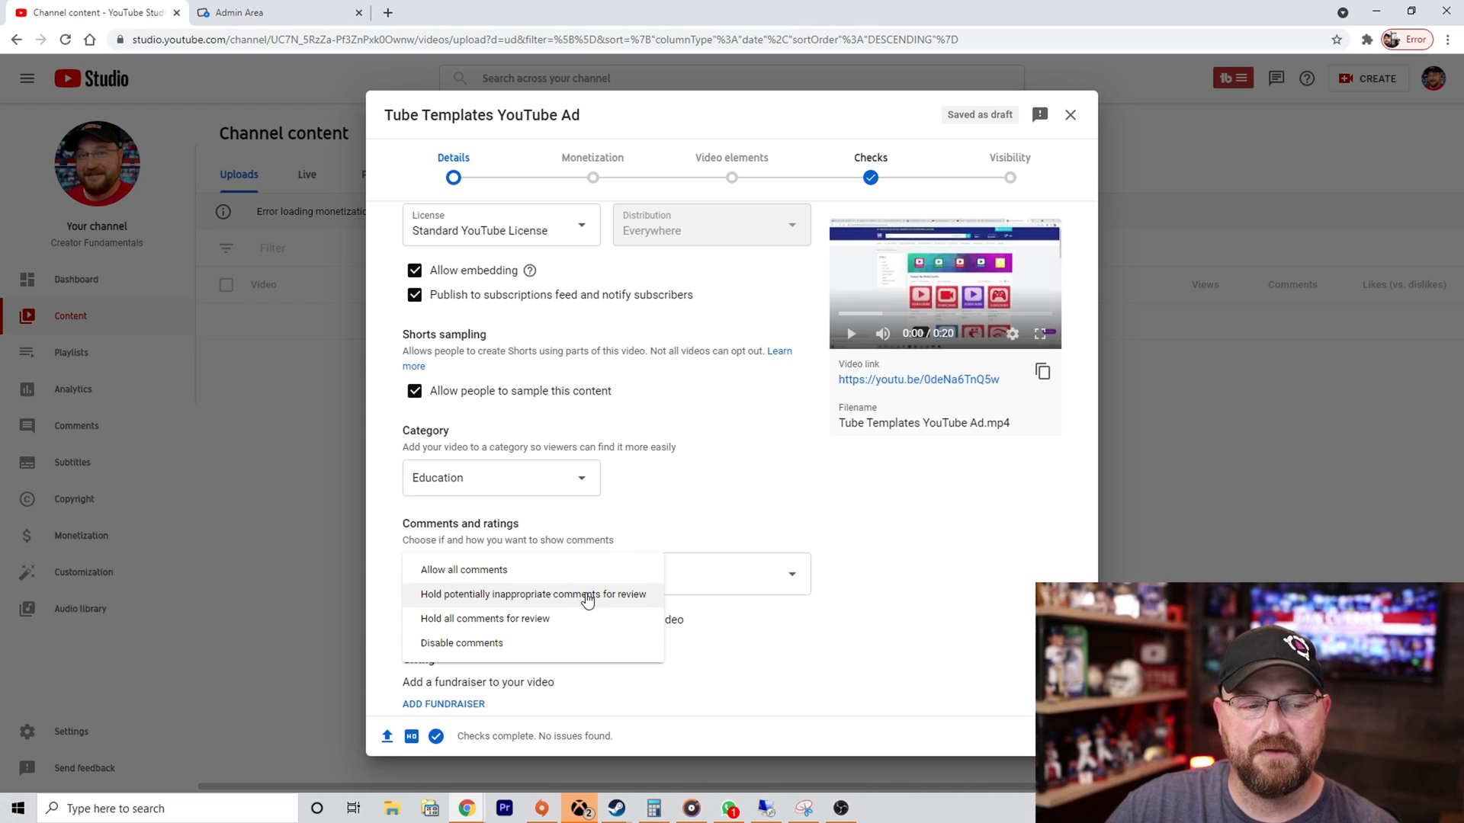
pyautogui.click(572, 595)
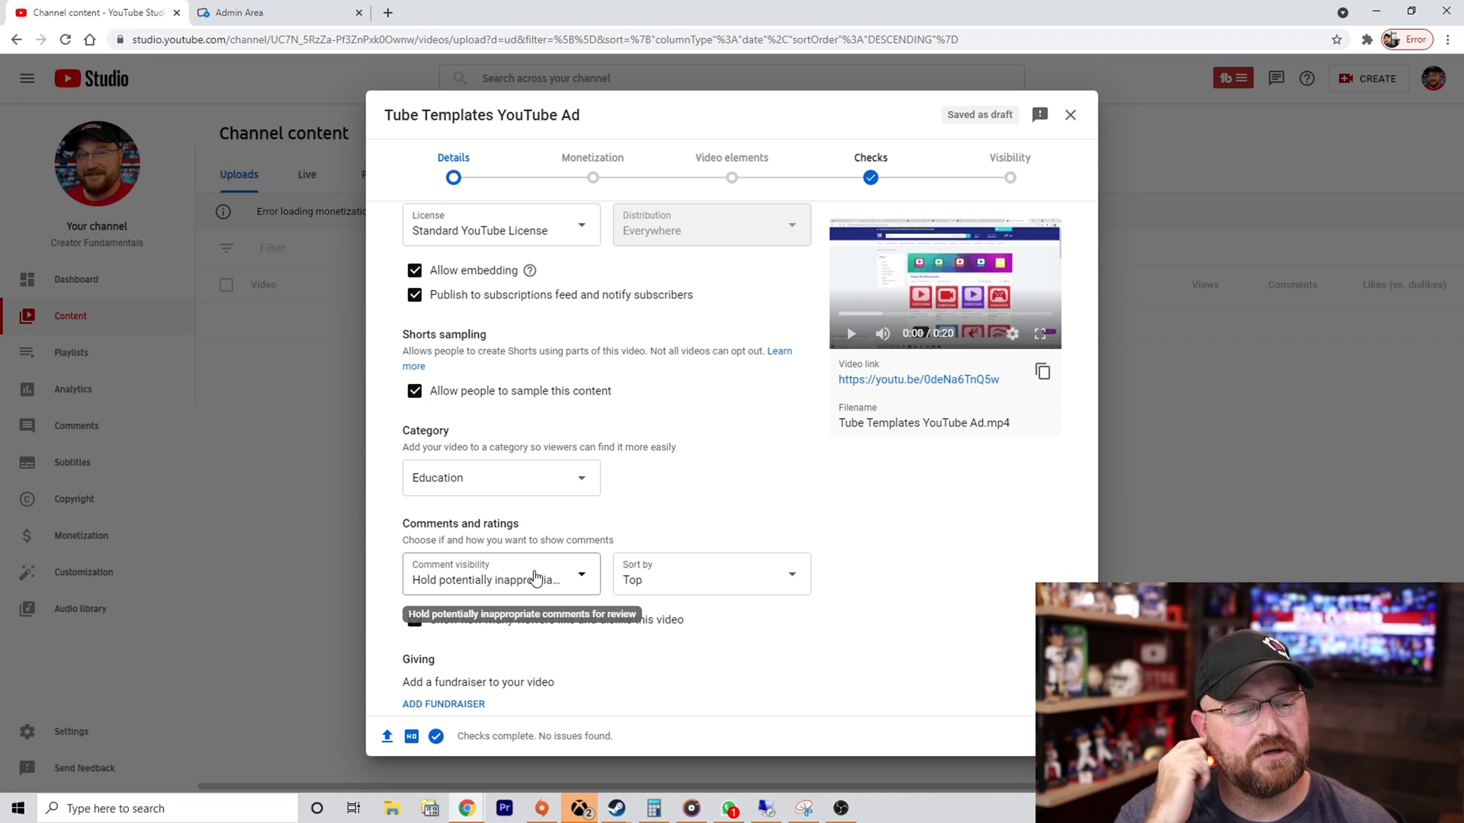
pyautogui.scroll(-1, 891, 602)
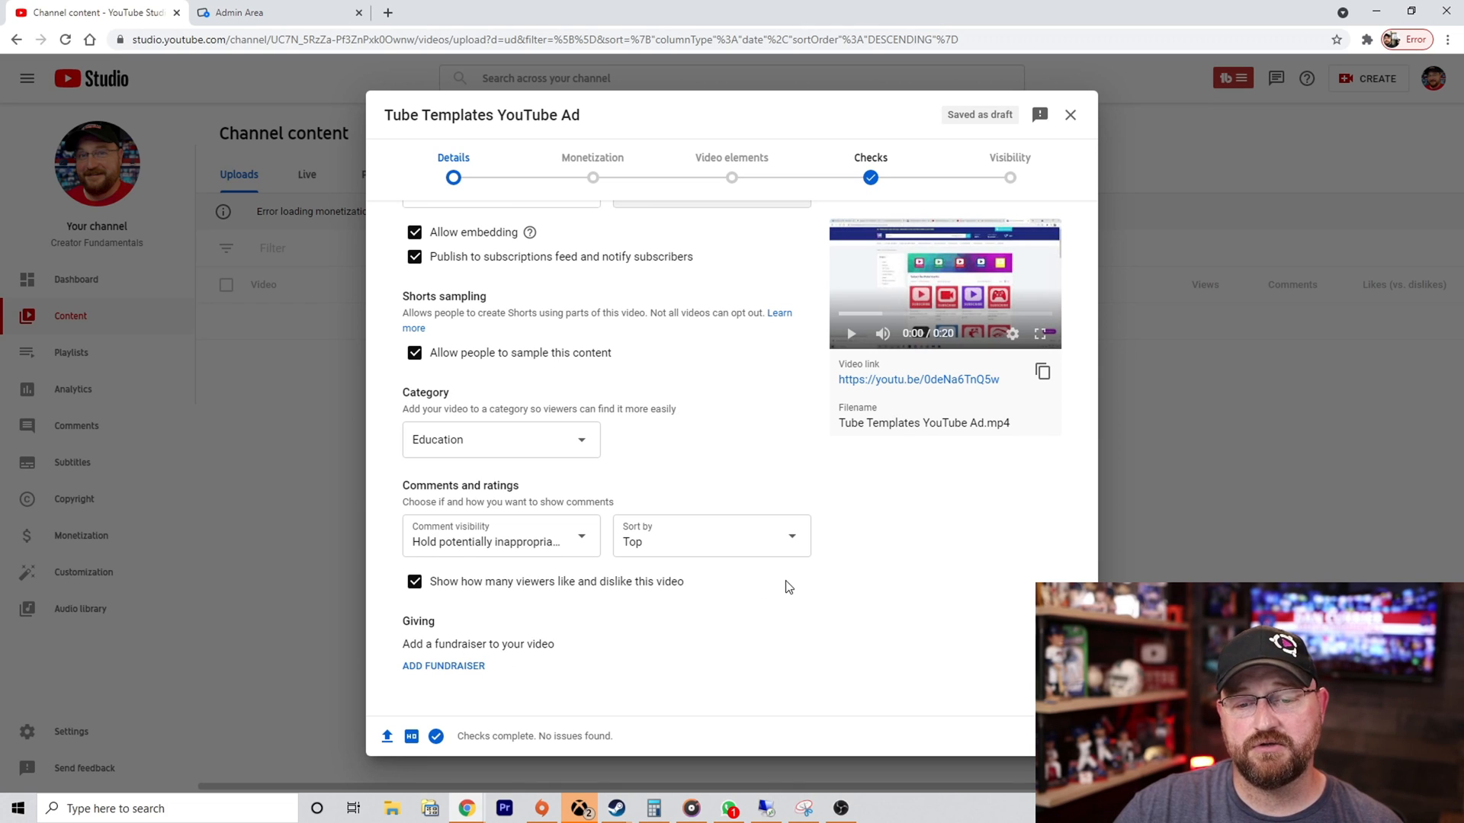
pyautogui.scroll(1, 789, 587)
pyautogui.scroll(3, 785, 572)
pyautogui.scroll(-4, 785, 579)
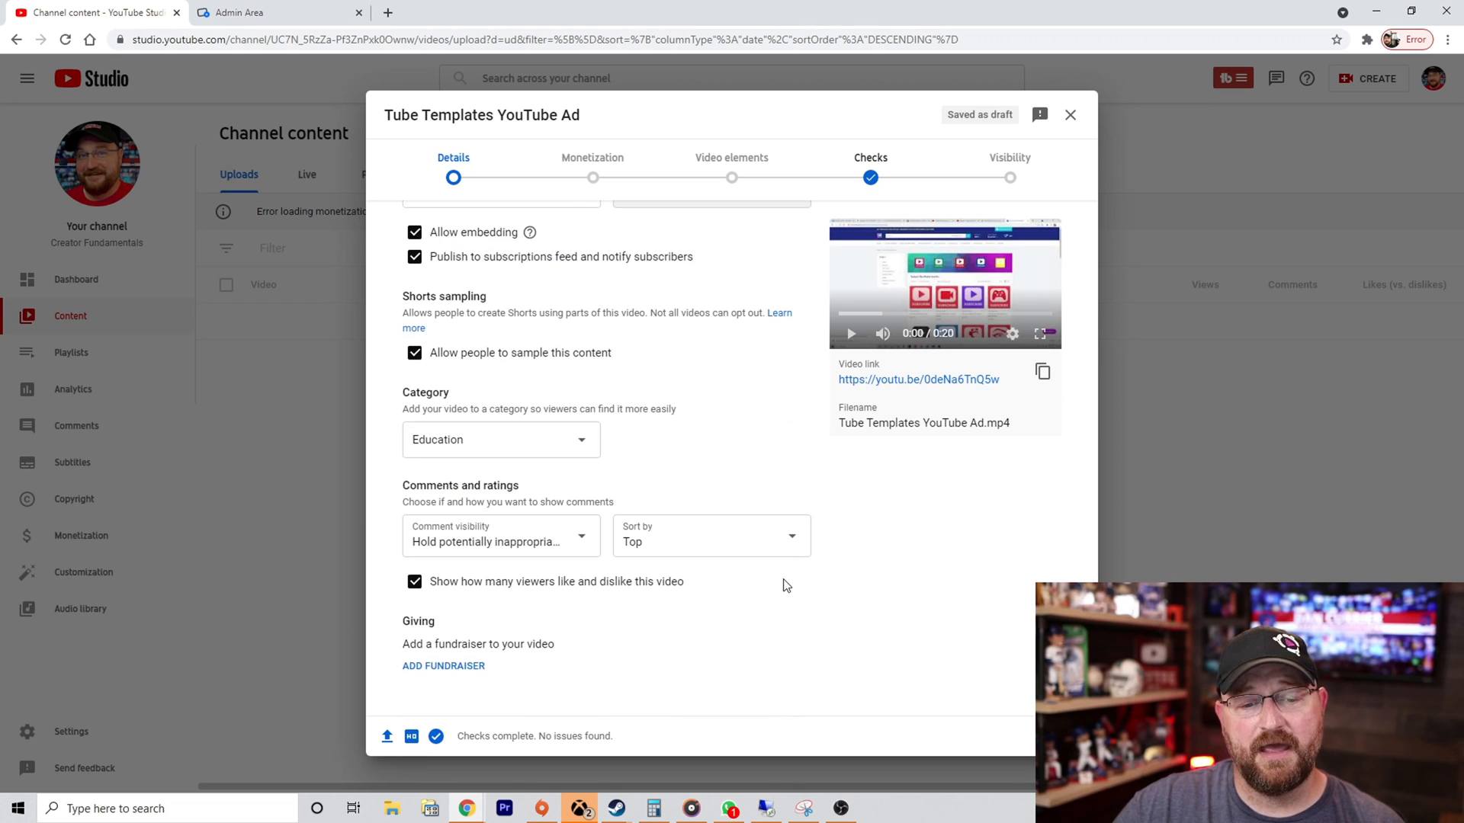
pyautogui.click(1062, 736)
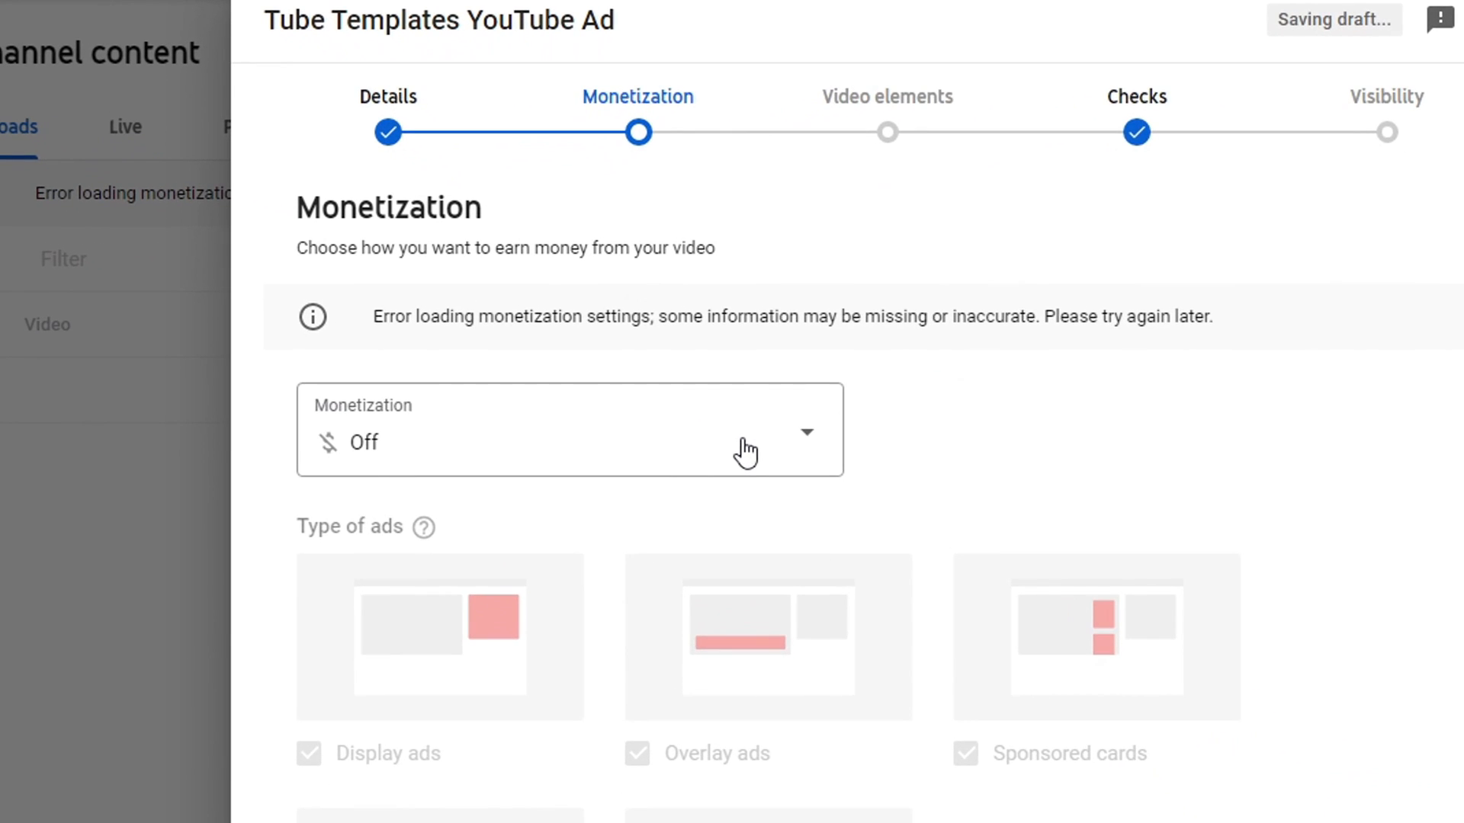
pyautogui.click(662, 370)
pyautogui.click(467, 449)
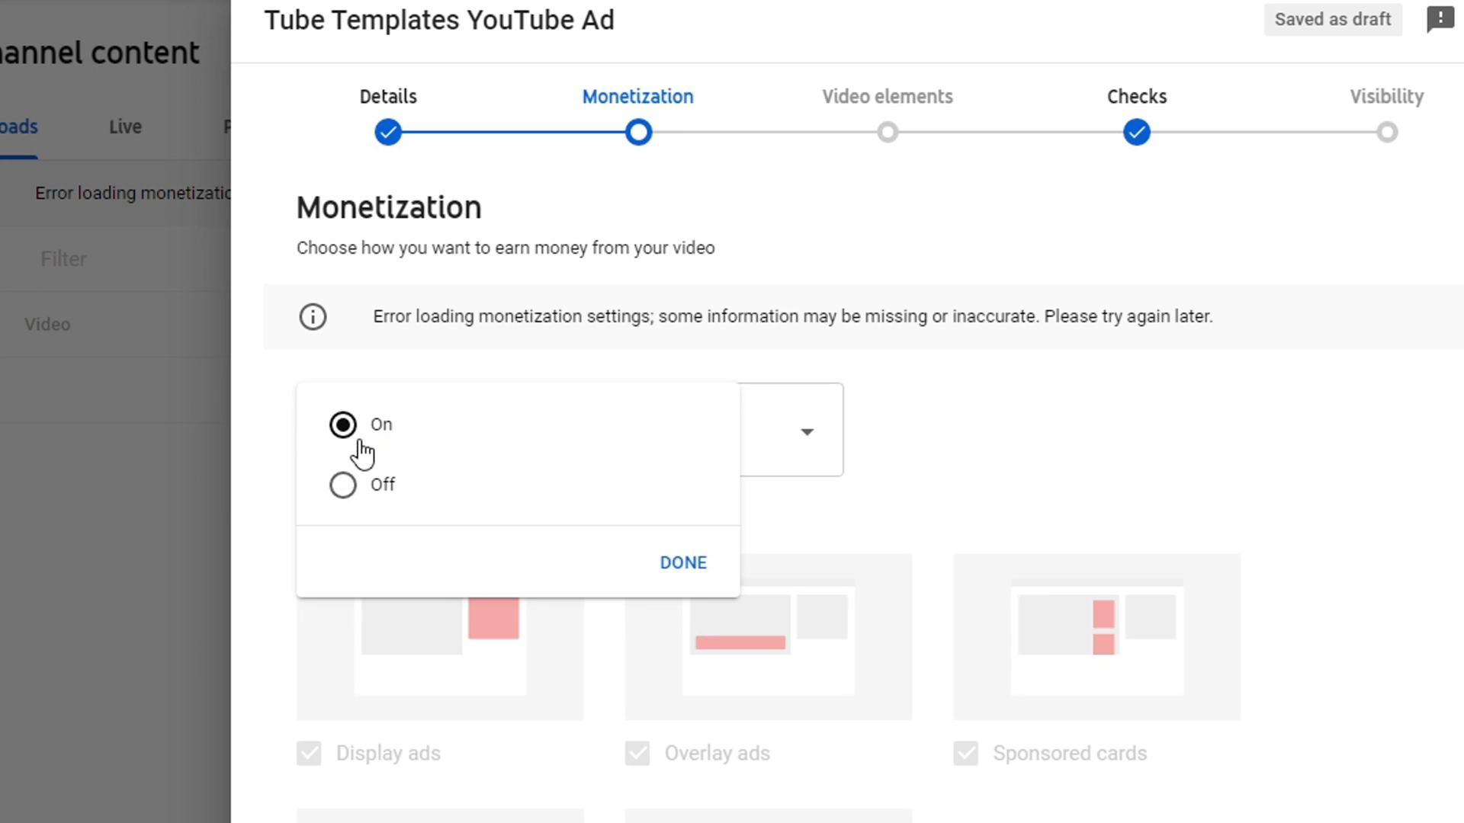
pyautogui.click(1157, 412)
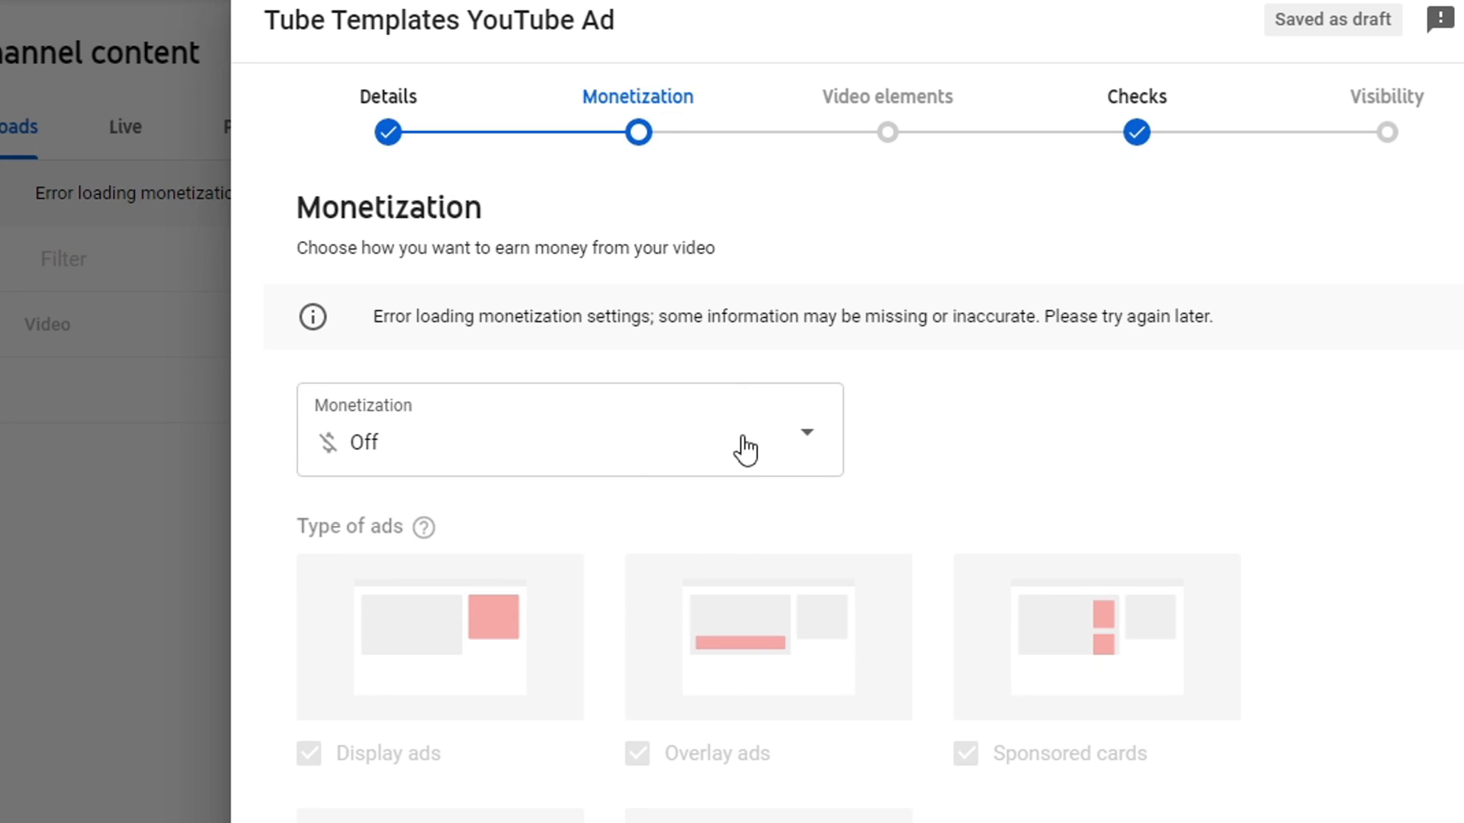
# - Turn monetization on for the video and continue to the ad suitability rating
pyautogui.click(775, 441)
pyautogui.click(488, 347)
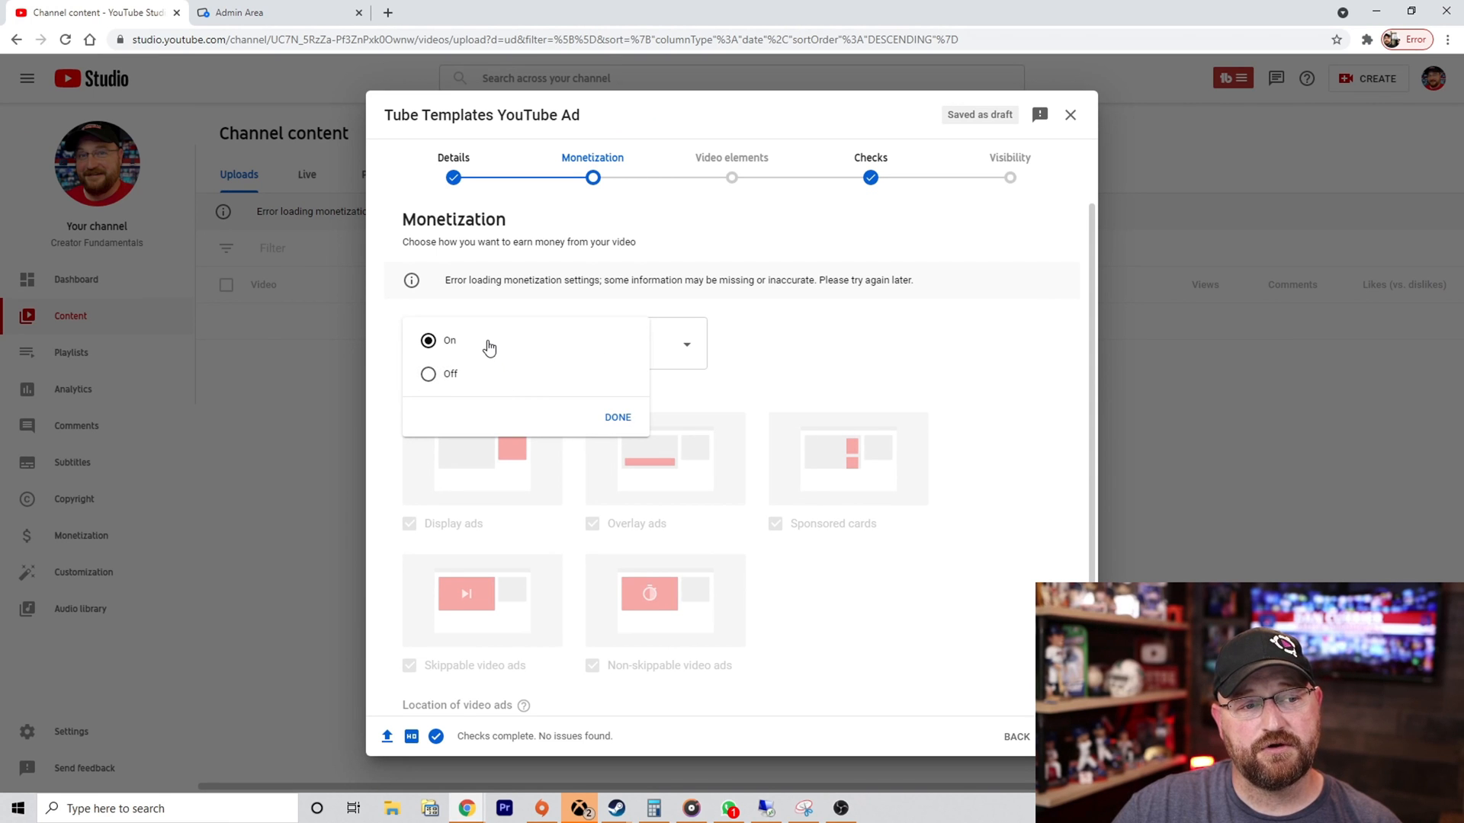
pyautogui.click(608, 420)
pyautogui.scroll(-2, 860, 572)
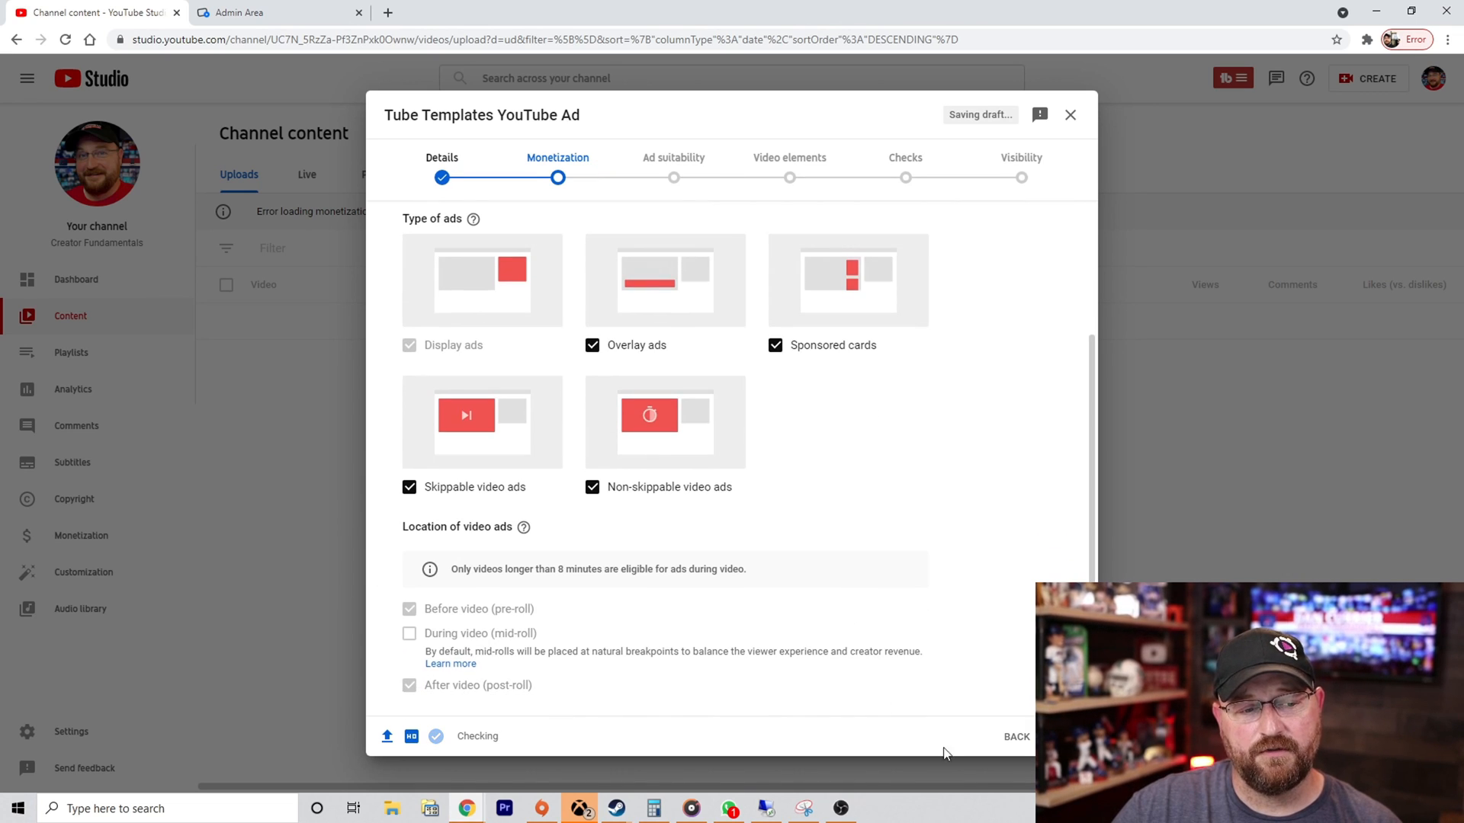
pyautogui.click(1064, 737)
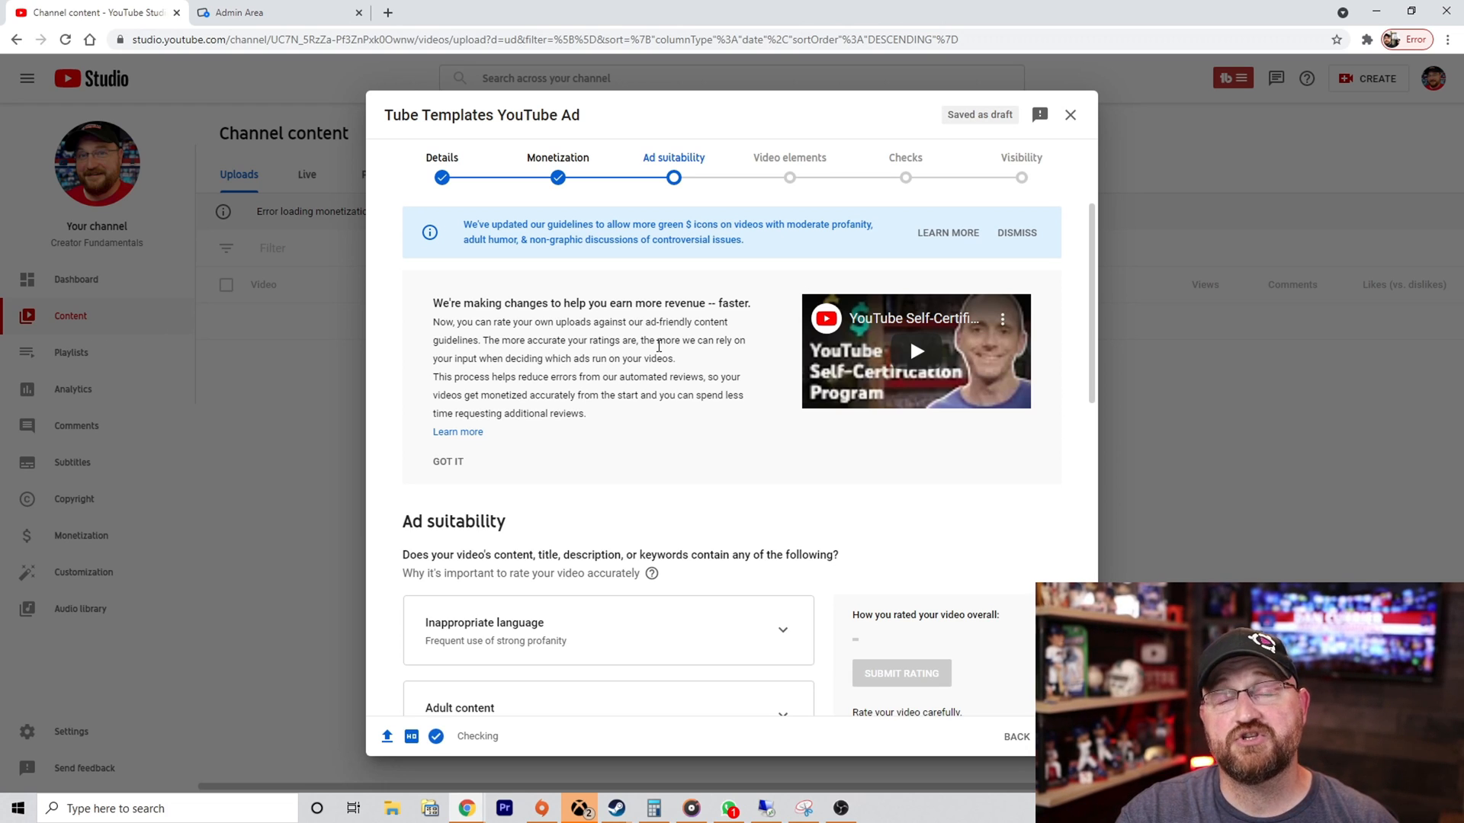
# - Examine the ad suitability content categories and the answer options offered for Violence
pyautogui.scroll(-9, 670, 298)
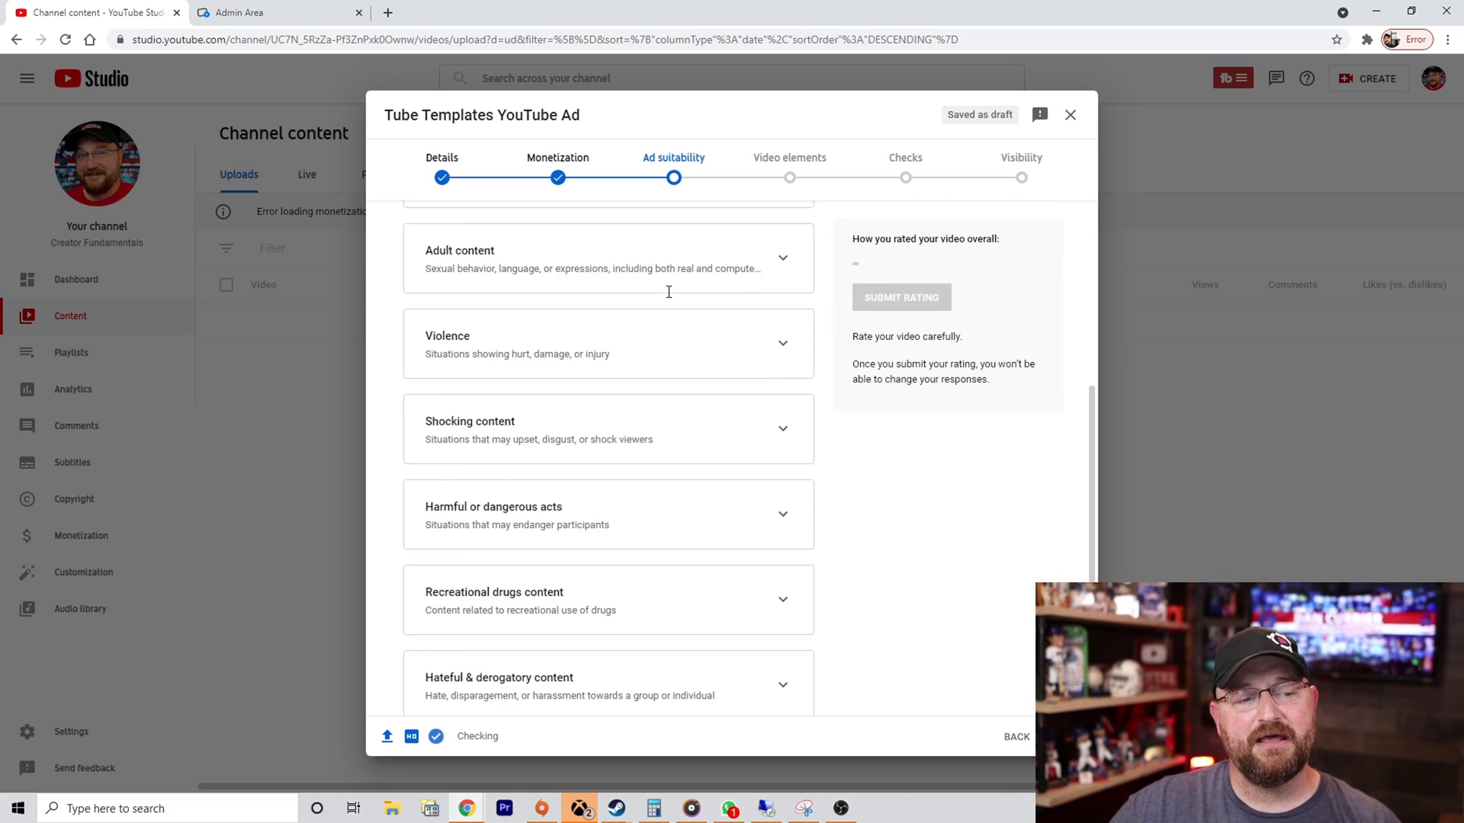
pyautogui.scroll(3, 589, 385)
pyautogui.click(532, 276)
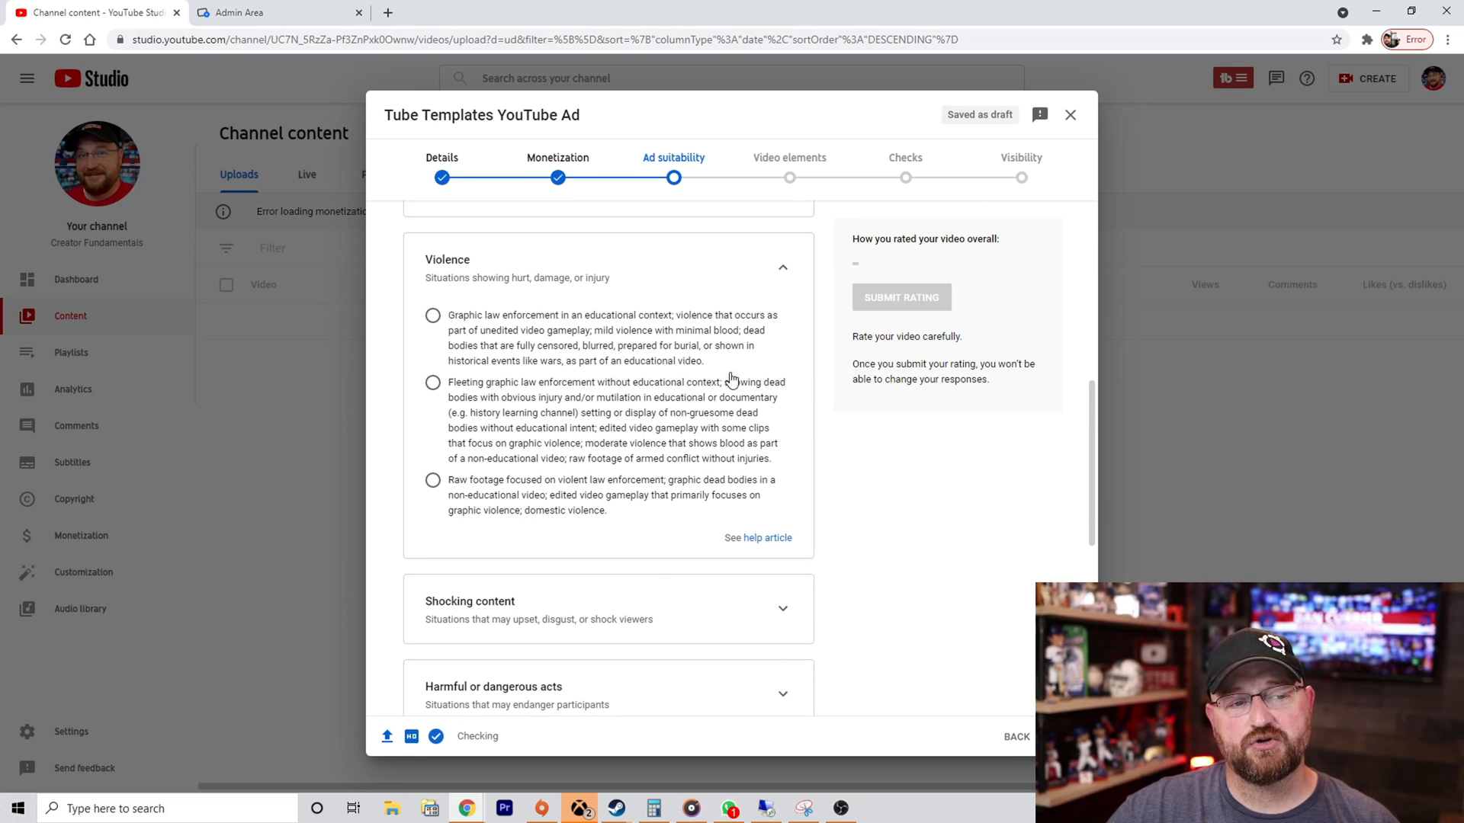
pyautogui.click(783, 268)
pyautogui.scroll(1, 654, 350)
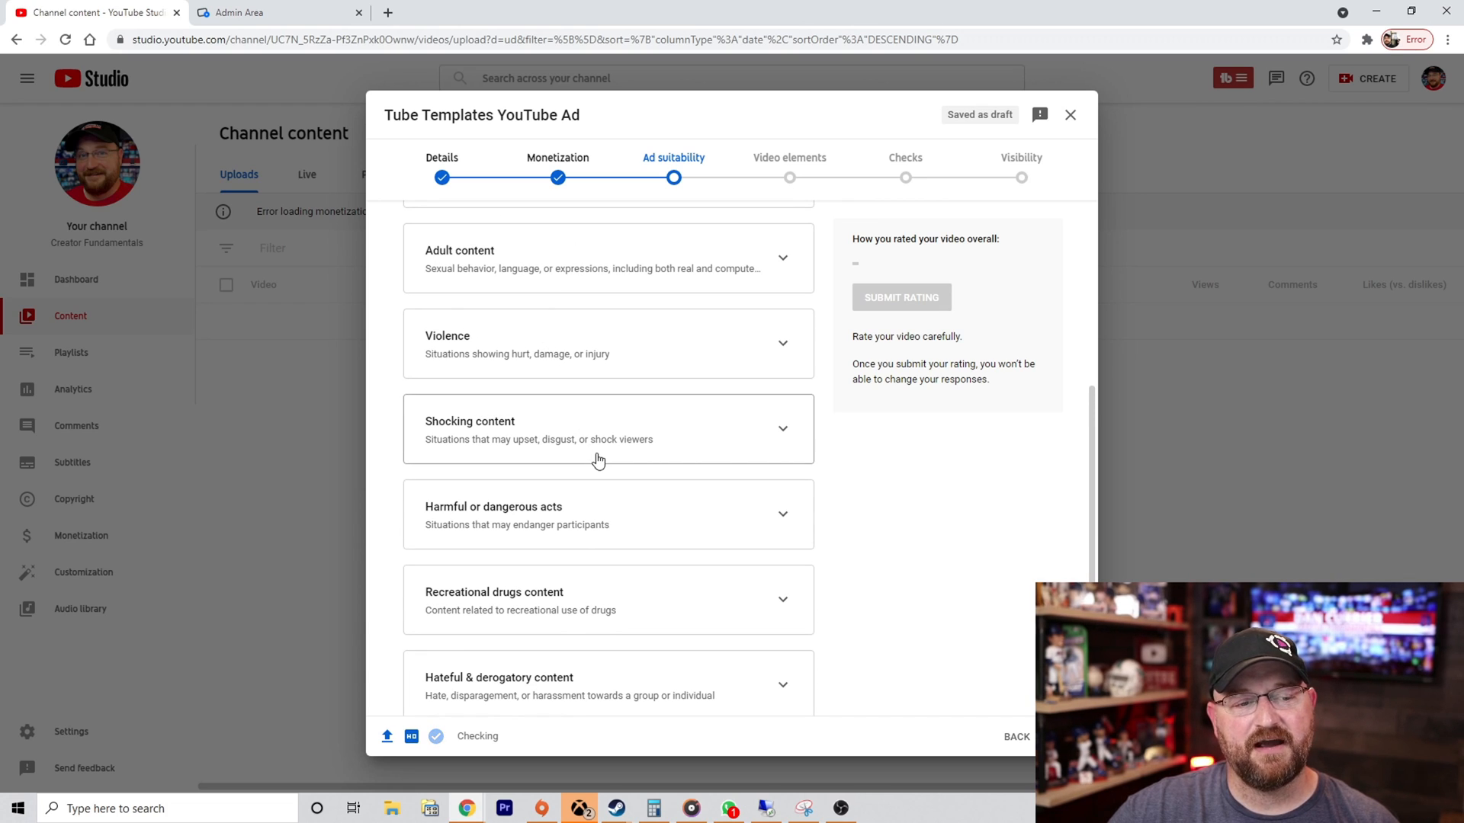
pyautogui.click(619, 359)
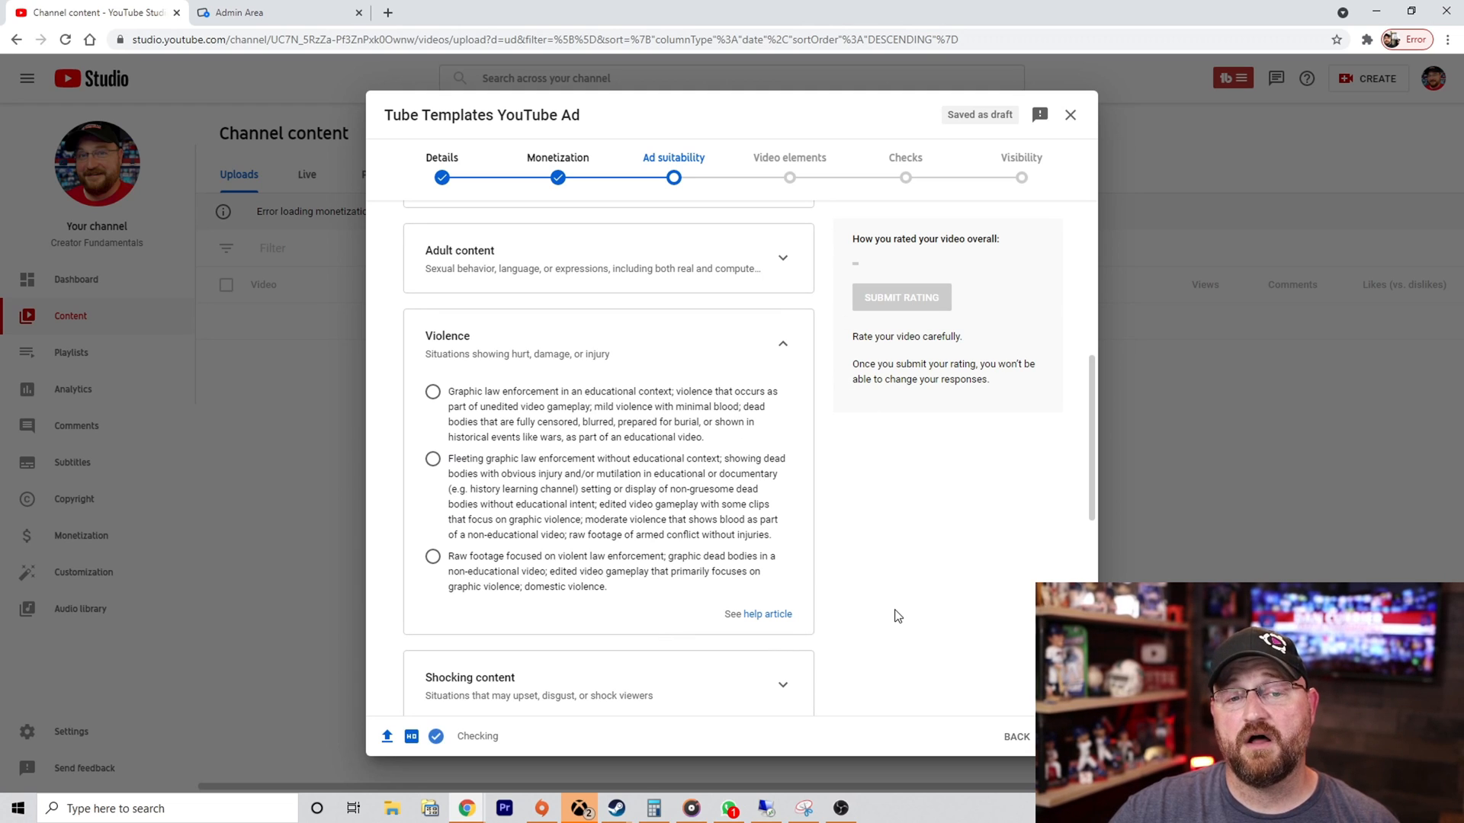
# - Declare that none of the listed content types apply to the video and submit the ad suitability rating
pyautogui.scroll(-7, 895, 615)
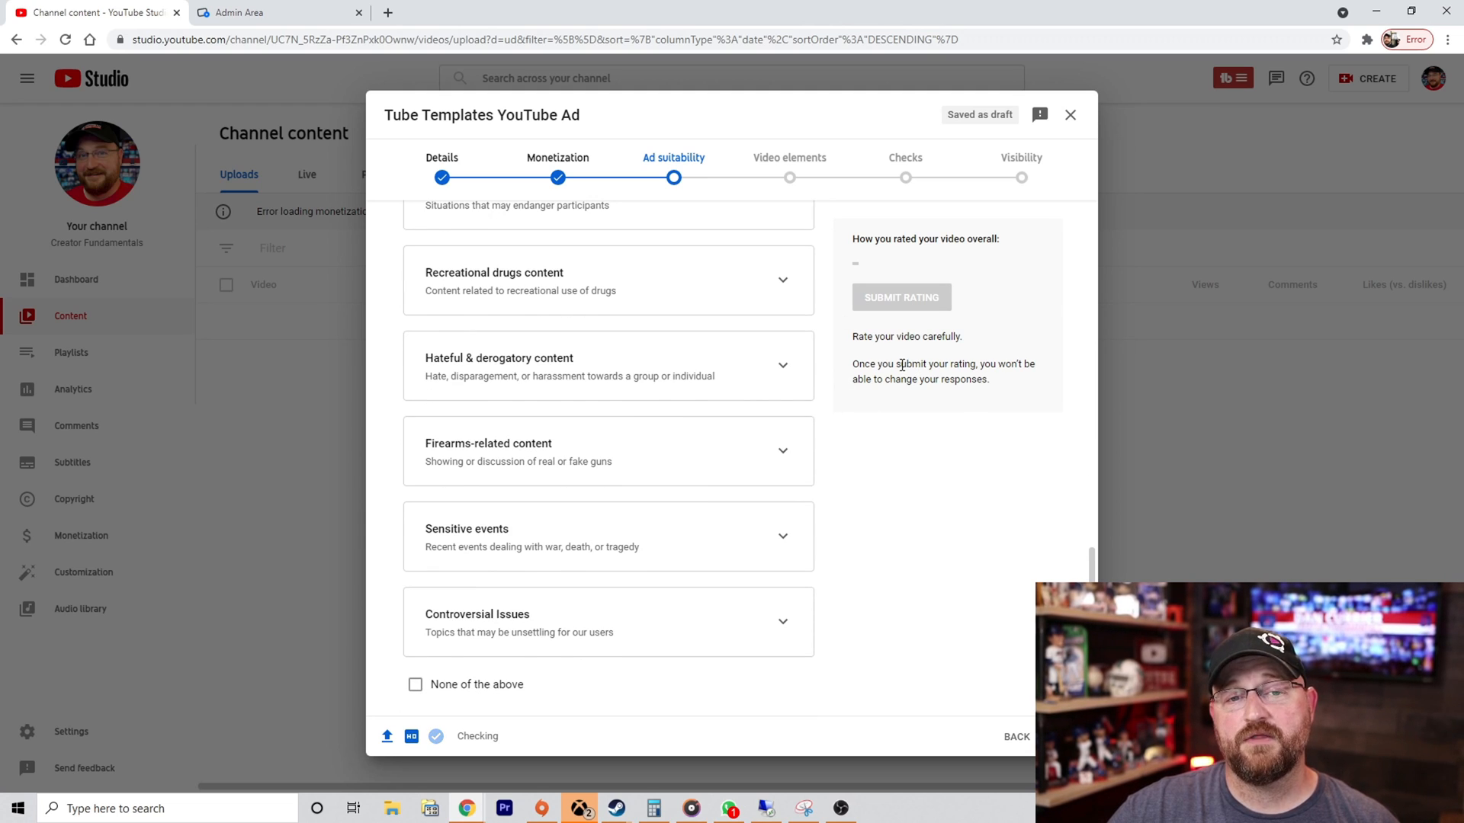
pyautogui.click(415, 685)
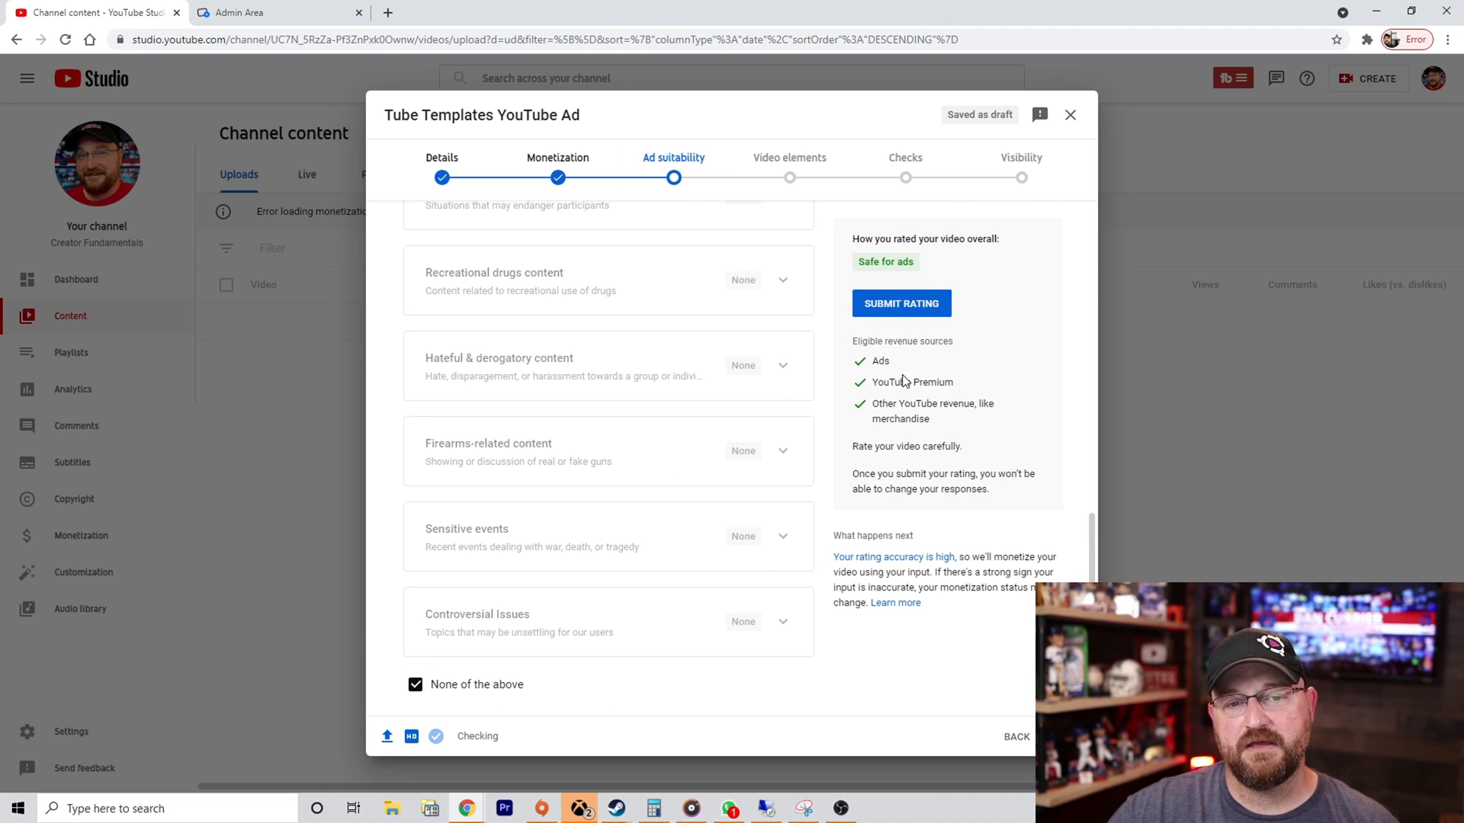
pyautogui.click(913, 307)
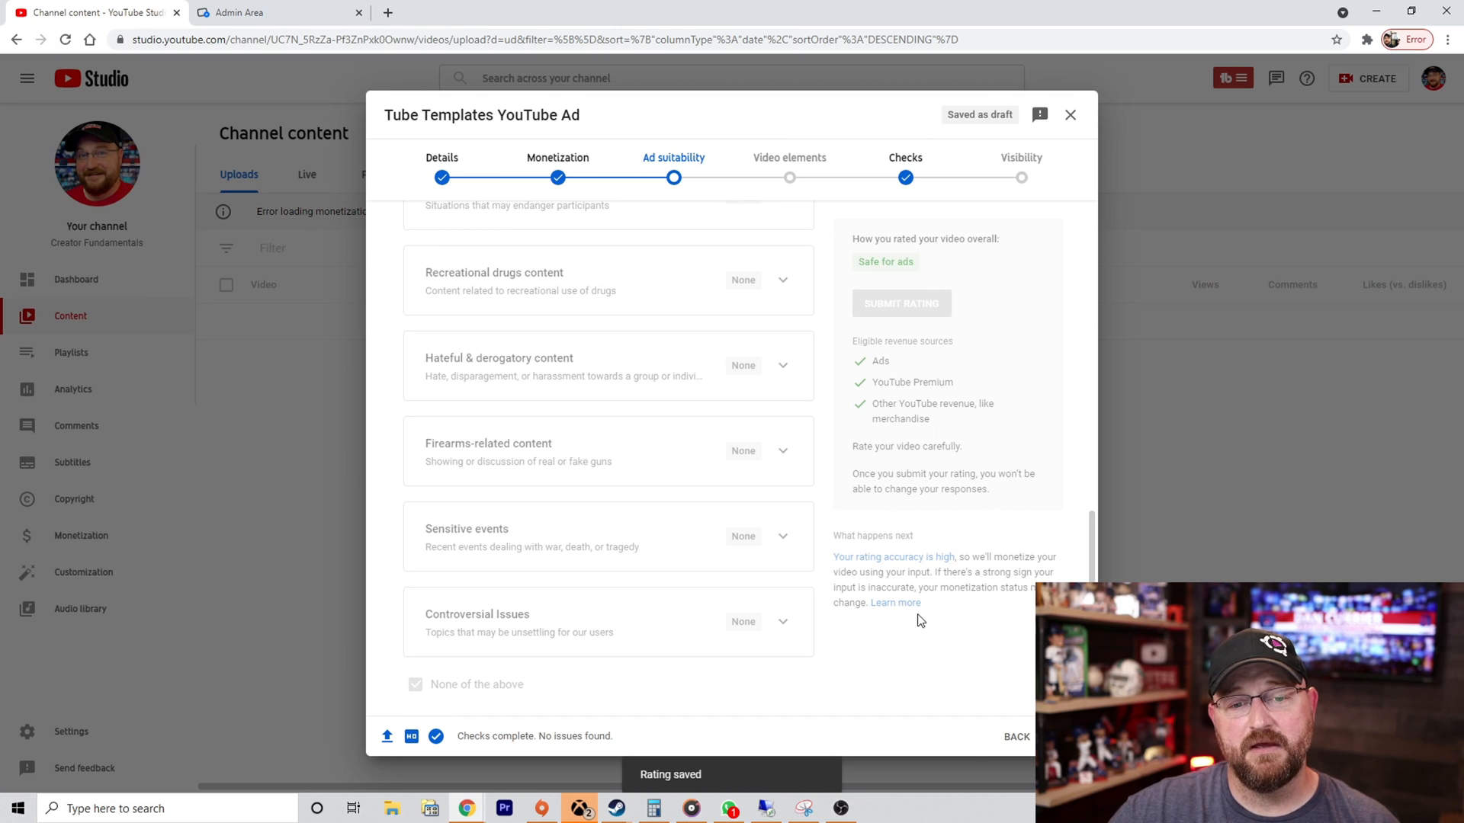
# - Continue past the video elements and checks without adding anything, and save the video with Unlisted visibility
pyautogui.click(1065, 737)
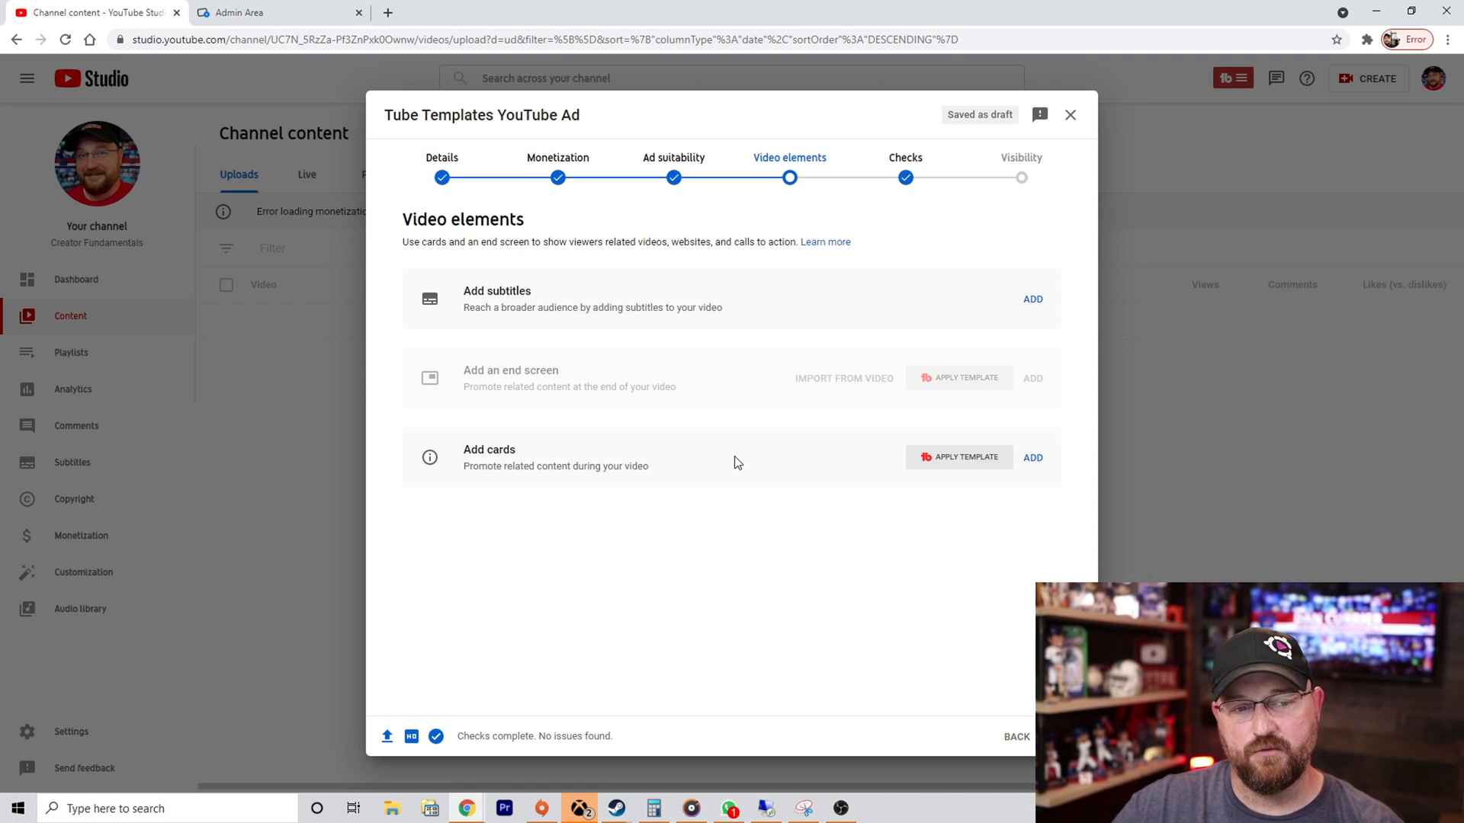
pyautogui.click(1064, 737)
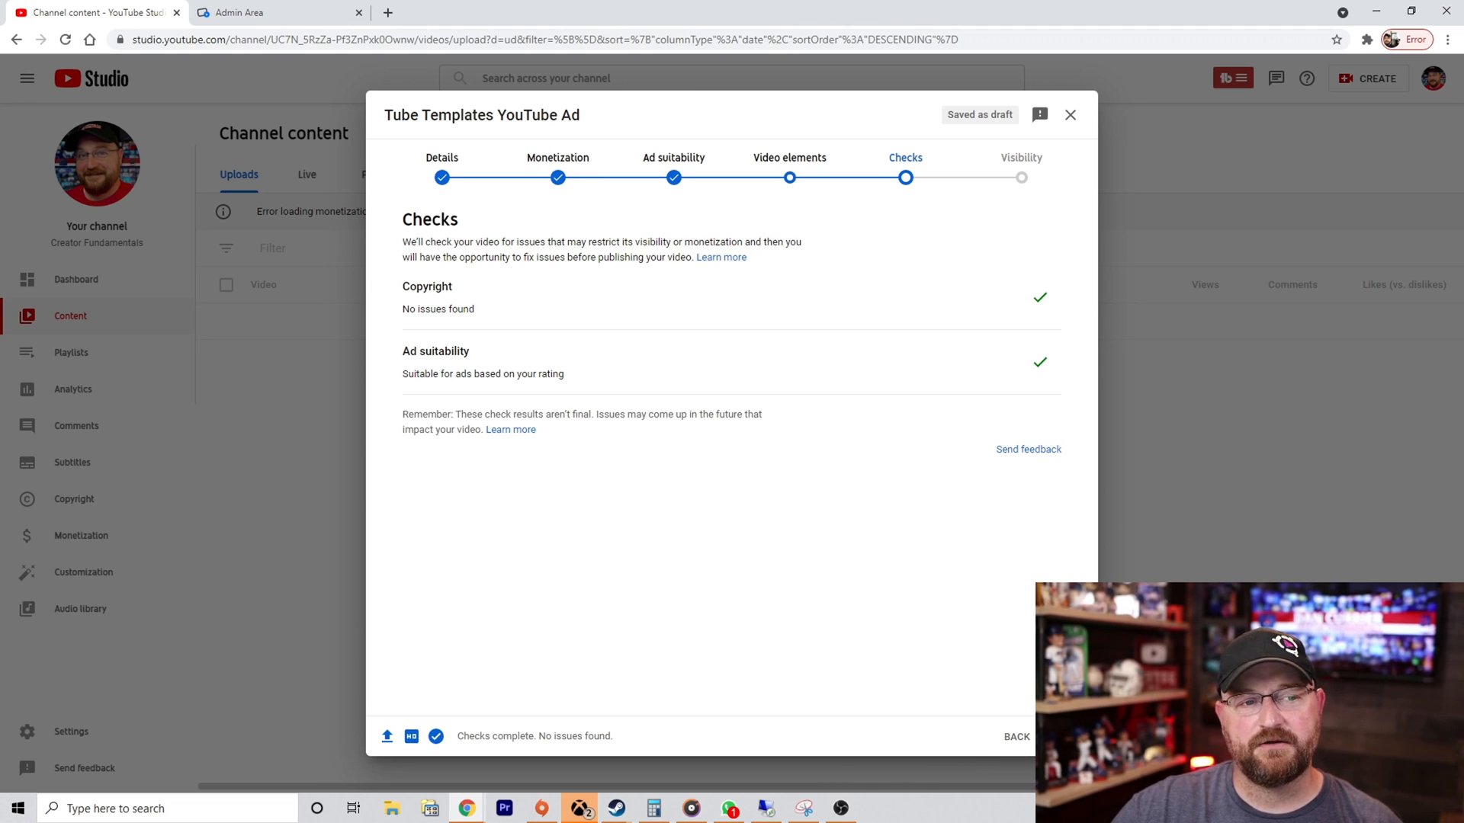
pyautogui.click(1064, 737)
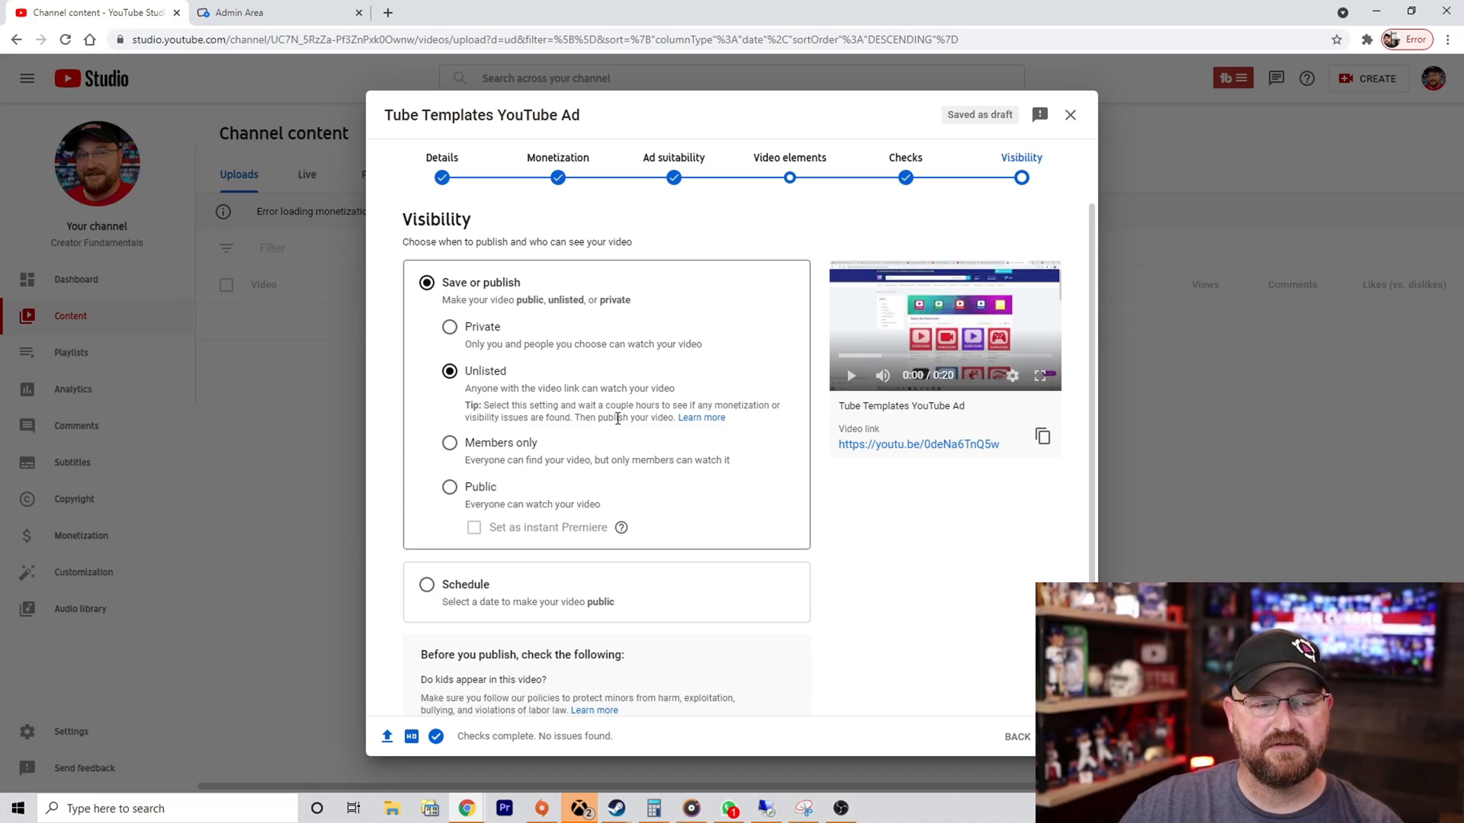
pyautogui.scroll(-2, 613, 418)
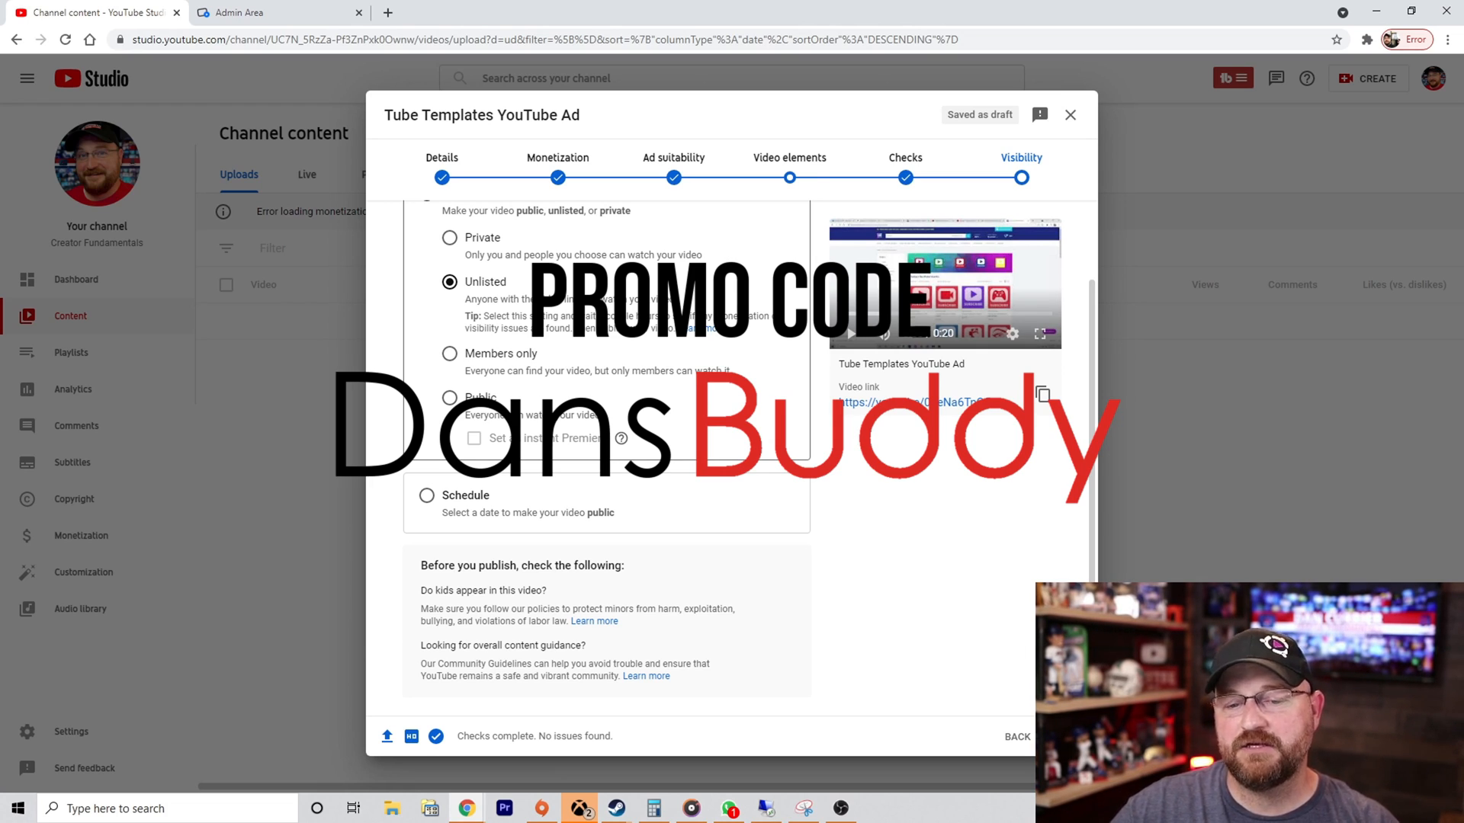
pyautogui.click(1065, 737)
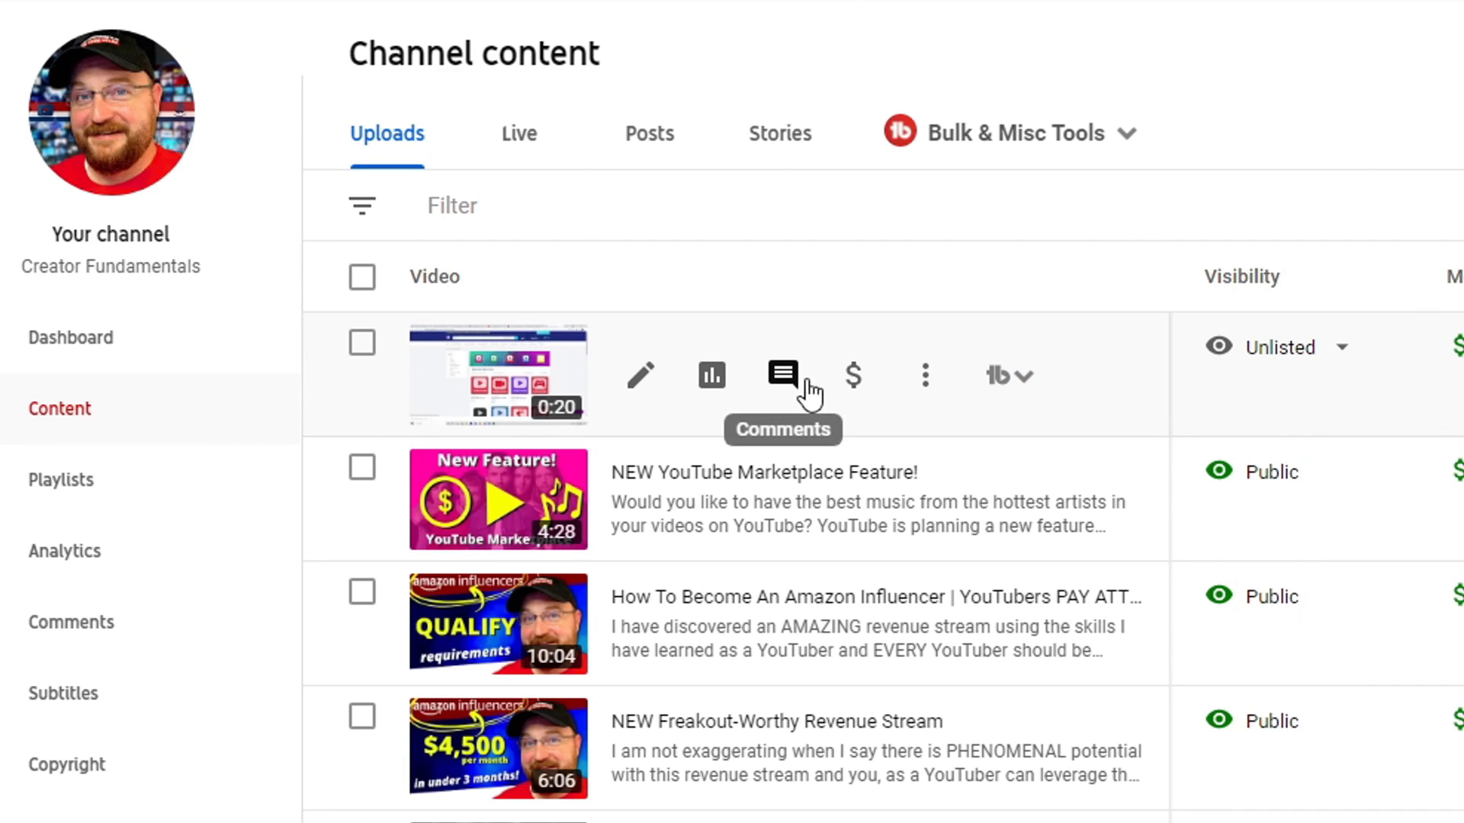
# - Look at the quick title and description editor of the newly uploaded video and open its full details page
pyautogui.click(924, 386)
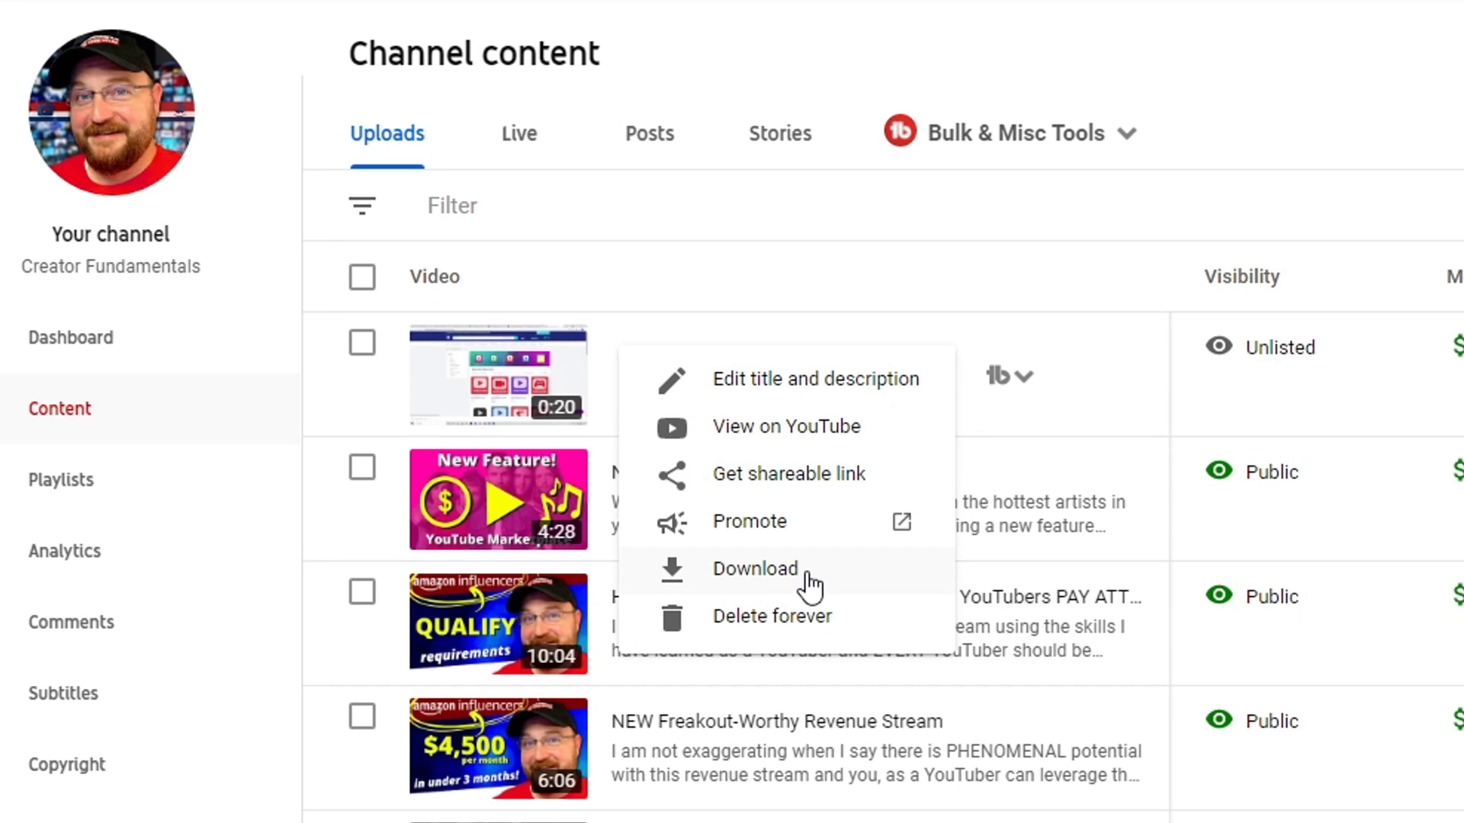
pyautogui.click(678, 378)
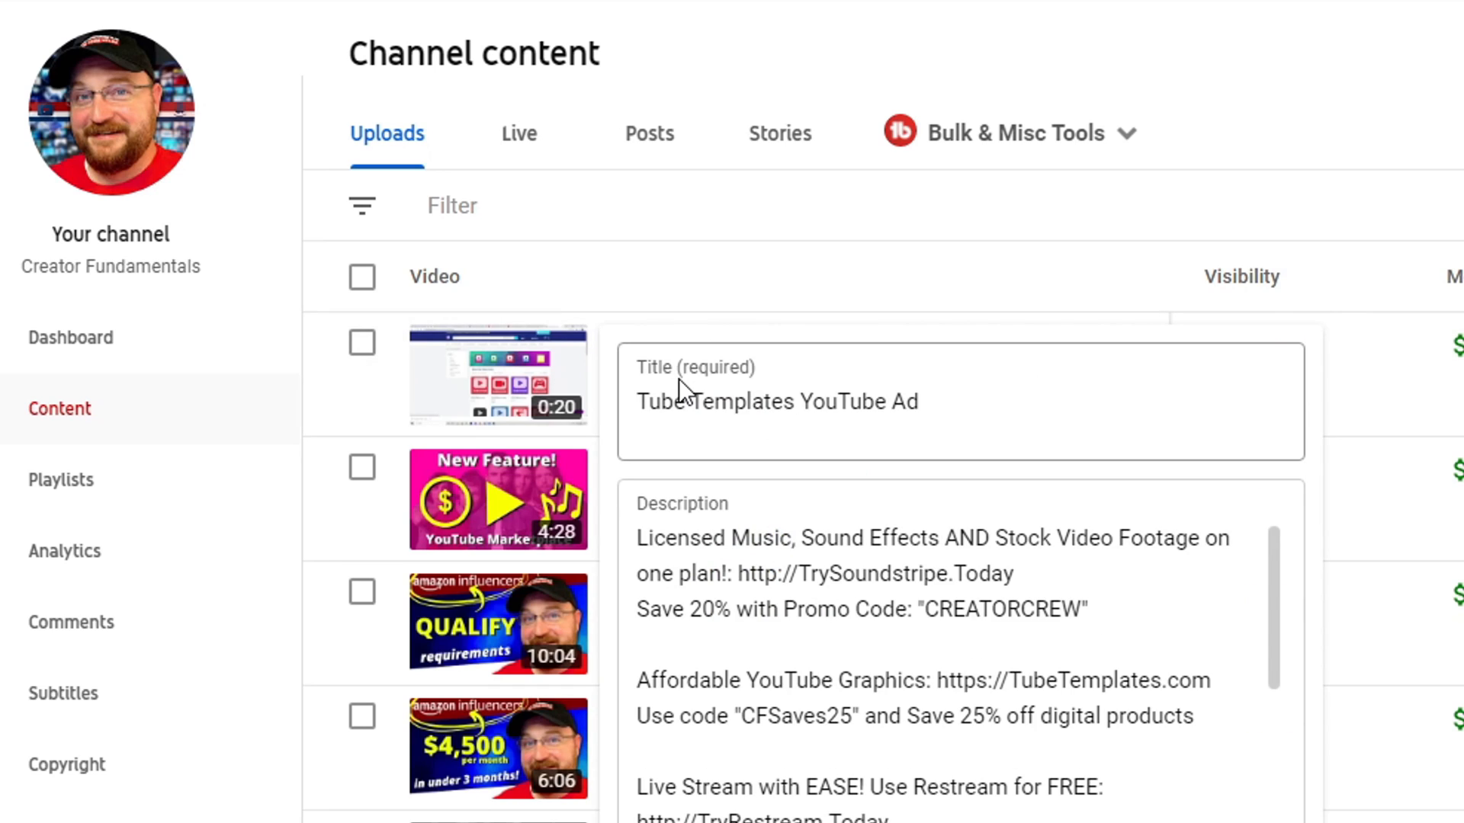
pyautogui.click(817, 264)
pyautogui.click(643, 381)
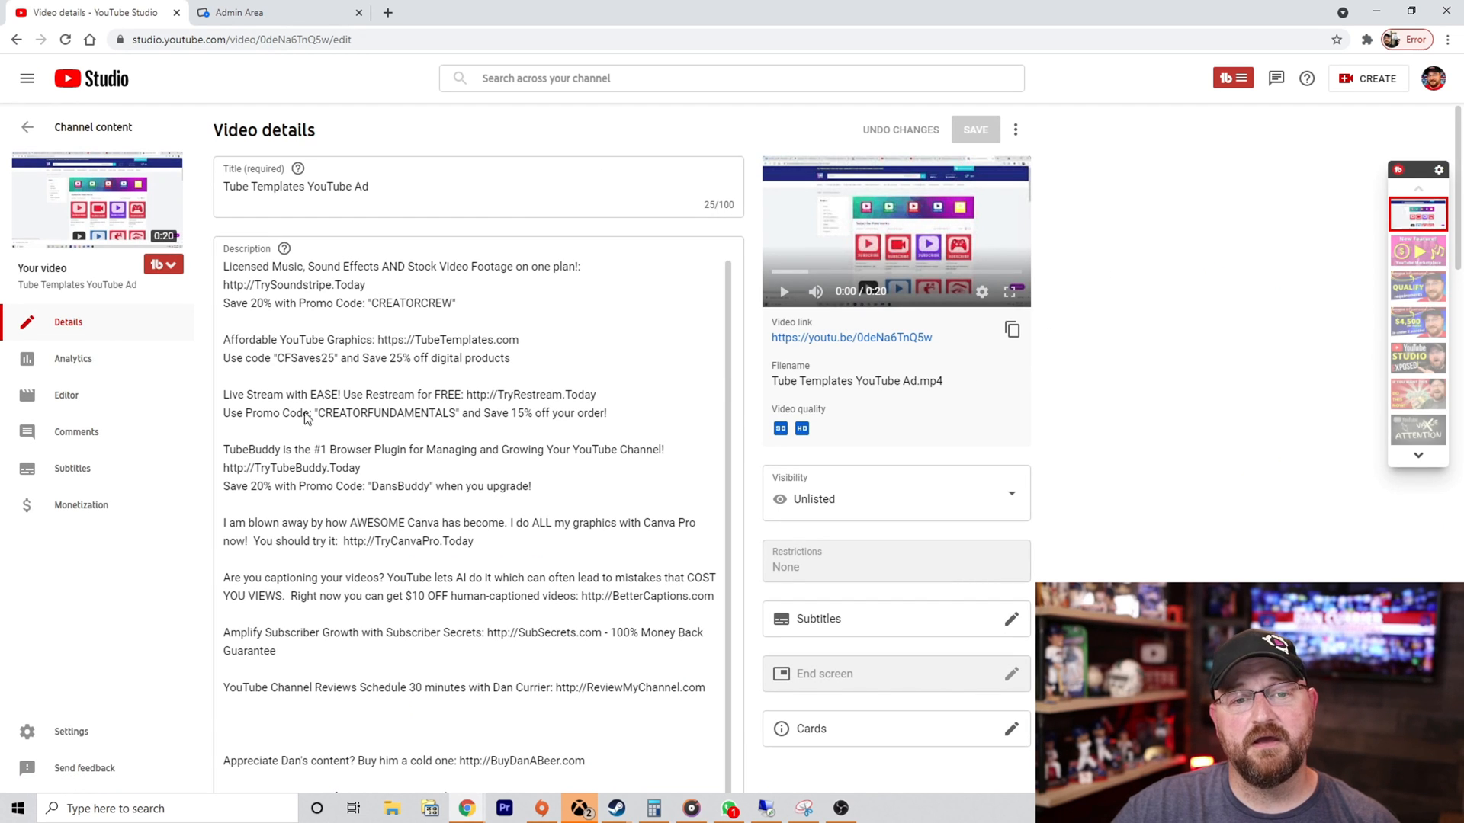
# - Review the video's details page and select Public as the video's visibility
pyautogui.scroll(-10, 1305, 442)
pyautogui.scroll(-17, 1303, 443)
pyautogui.scroll(12, 1311, 450)
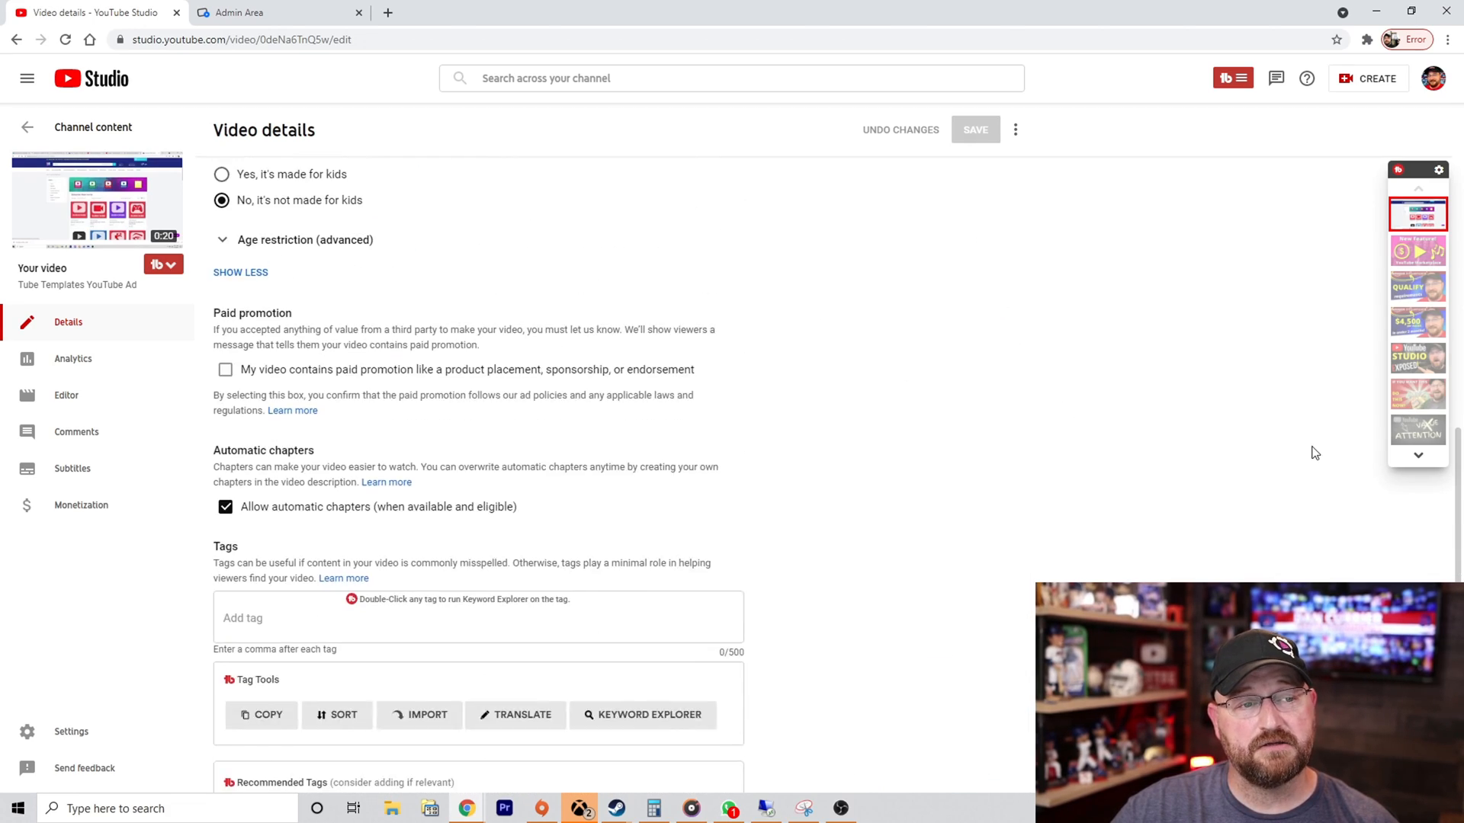
pyautogui.scroll(15, 1315, 455)
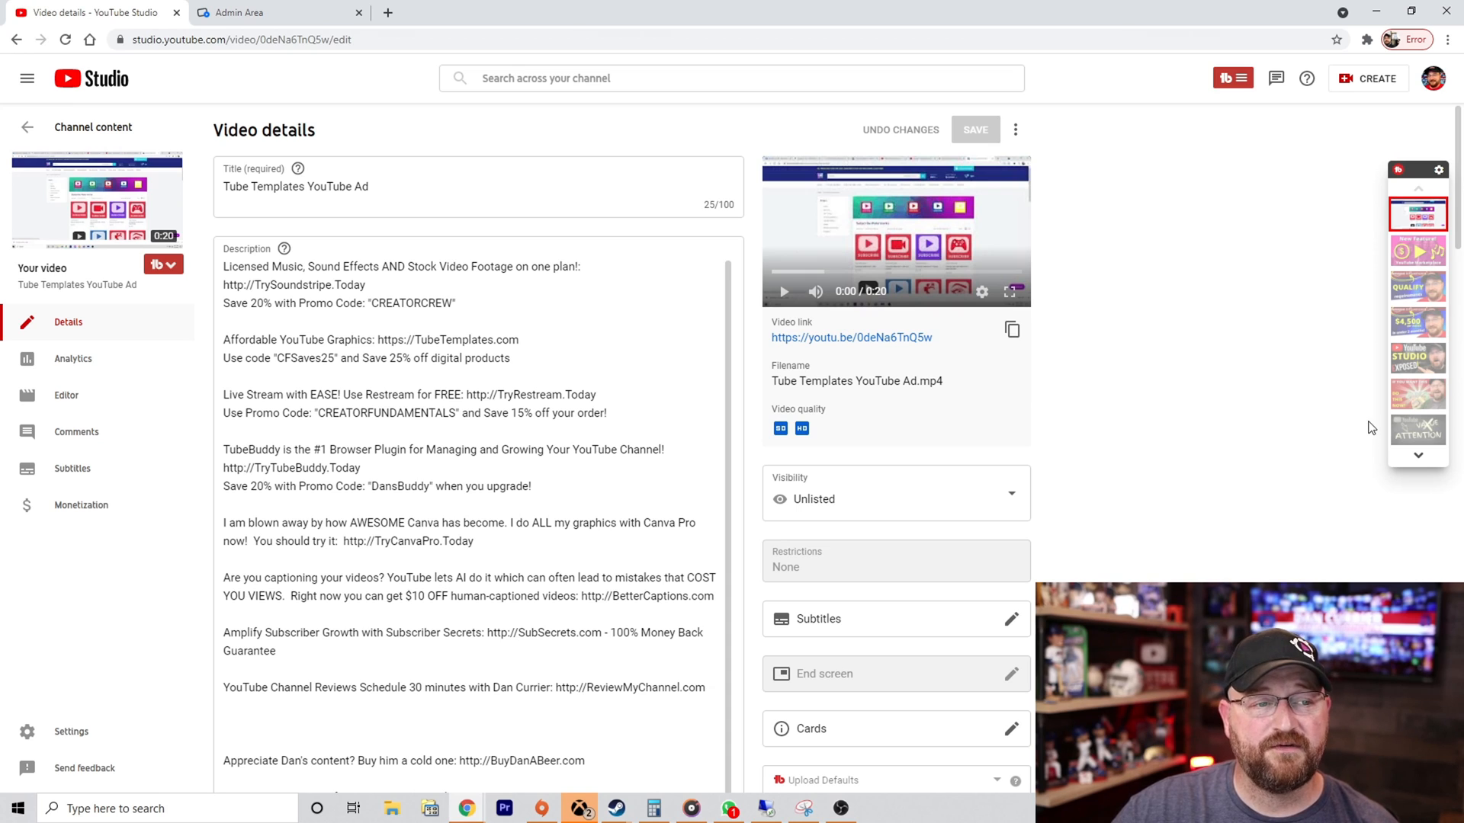
pyautogui.scroll(-10, 297, 609)
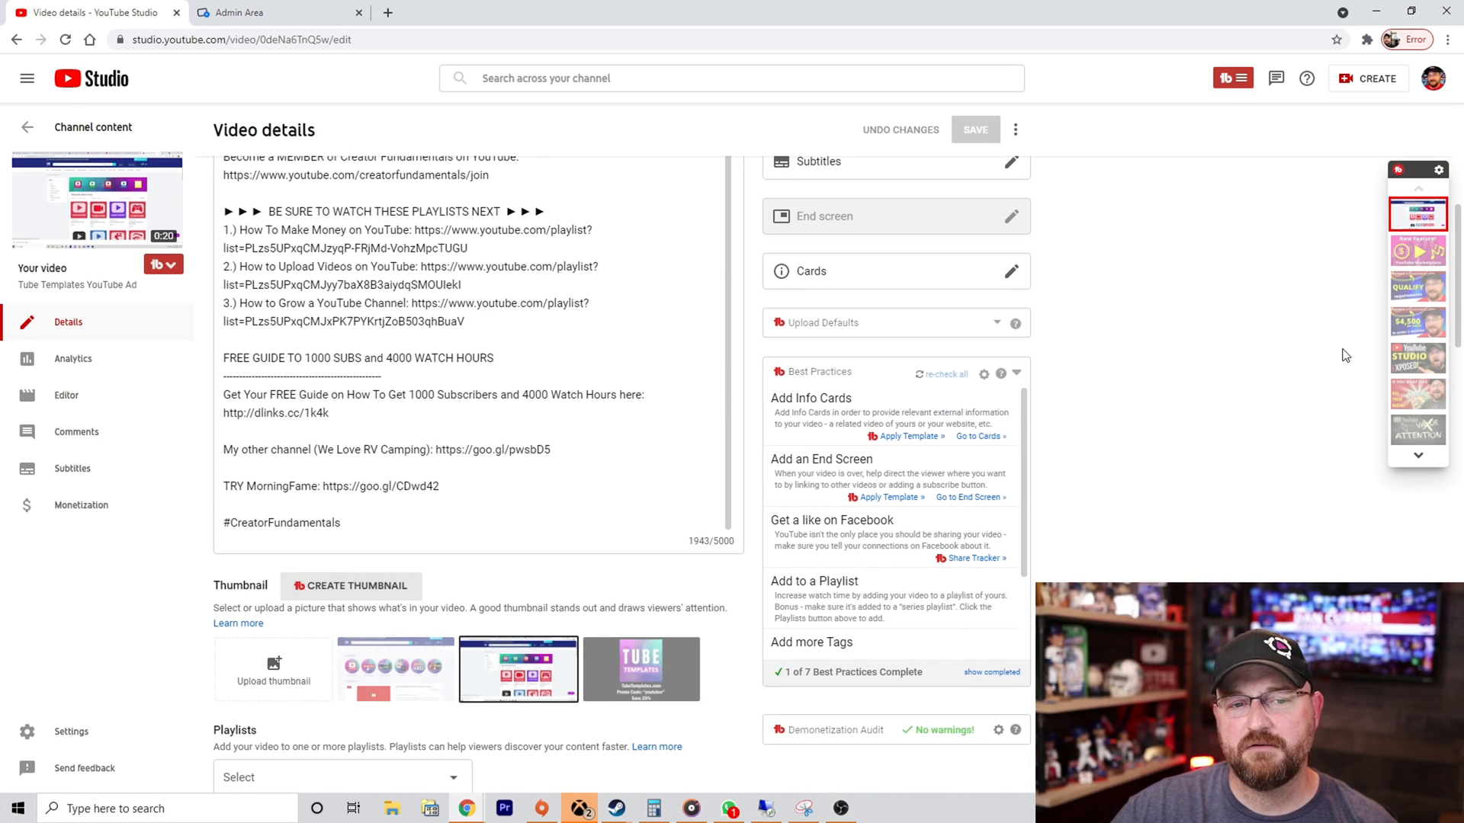
pyautogui.scroll(6, 1136, 381)
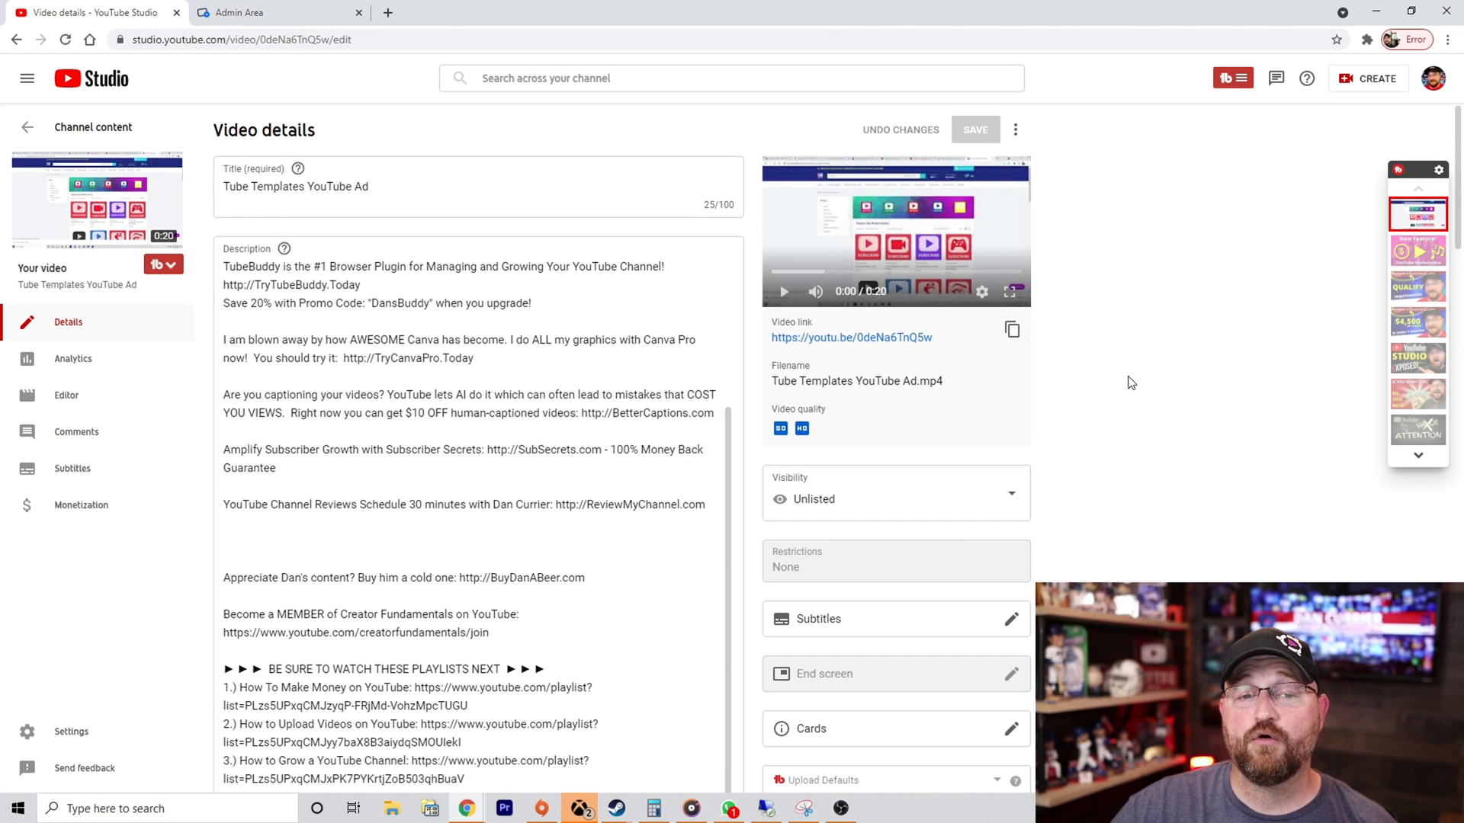
pyautogui.click(857, 503)
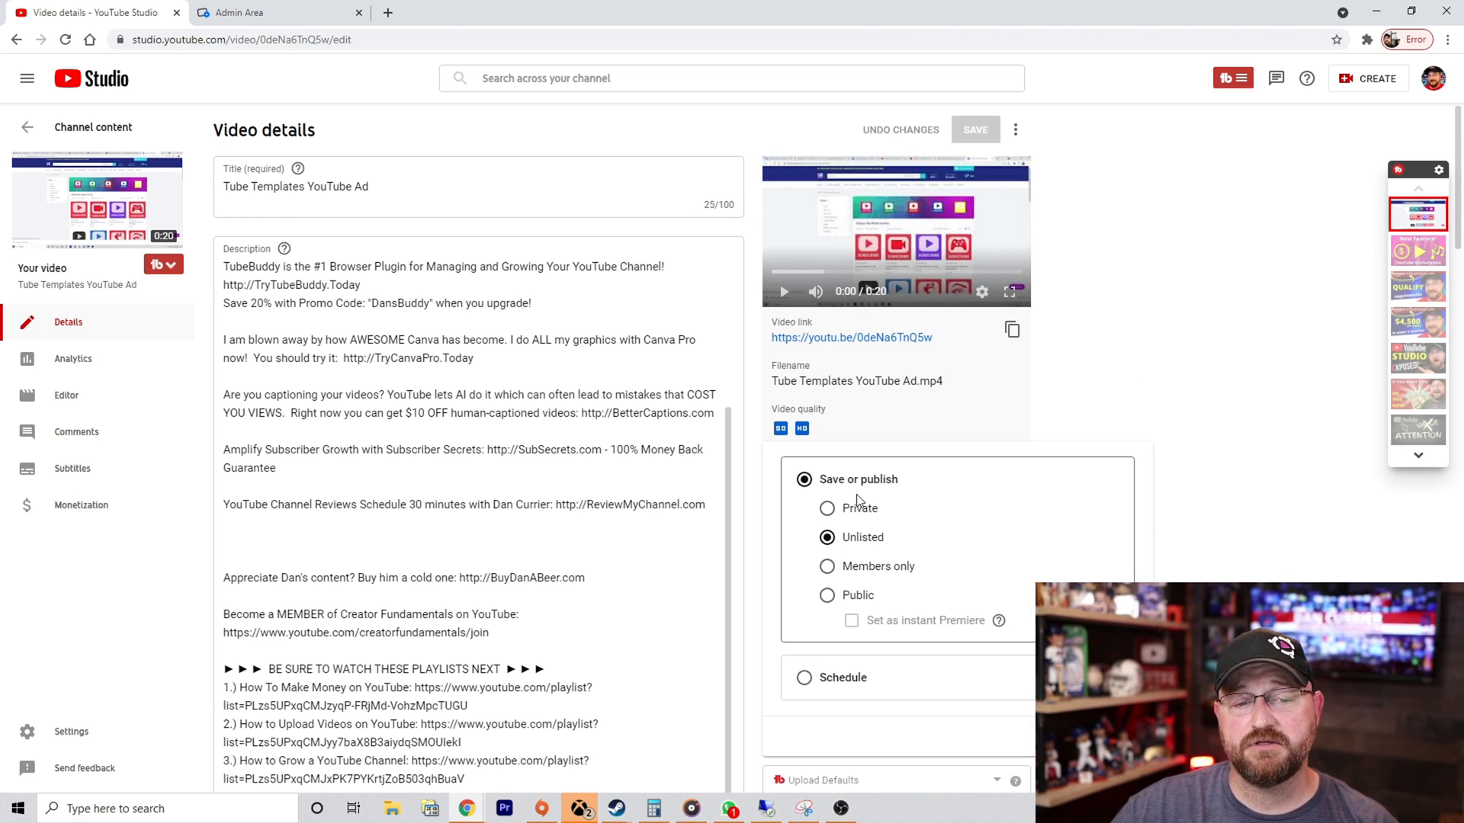
pyautogui.click(825, 597)
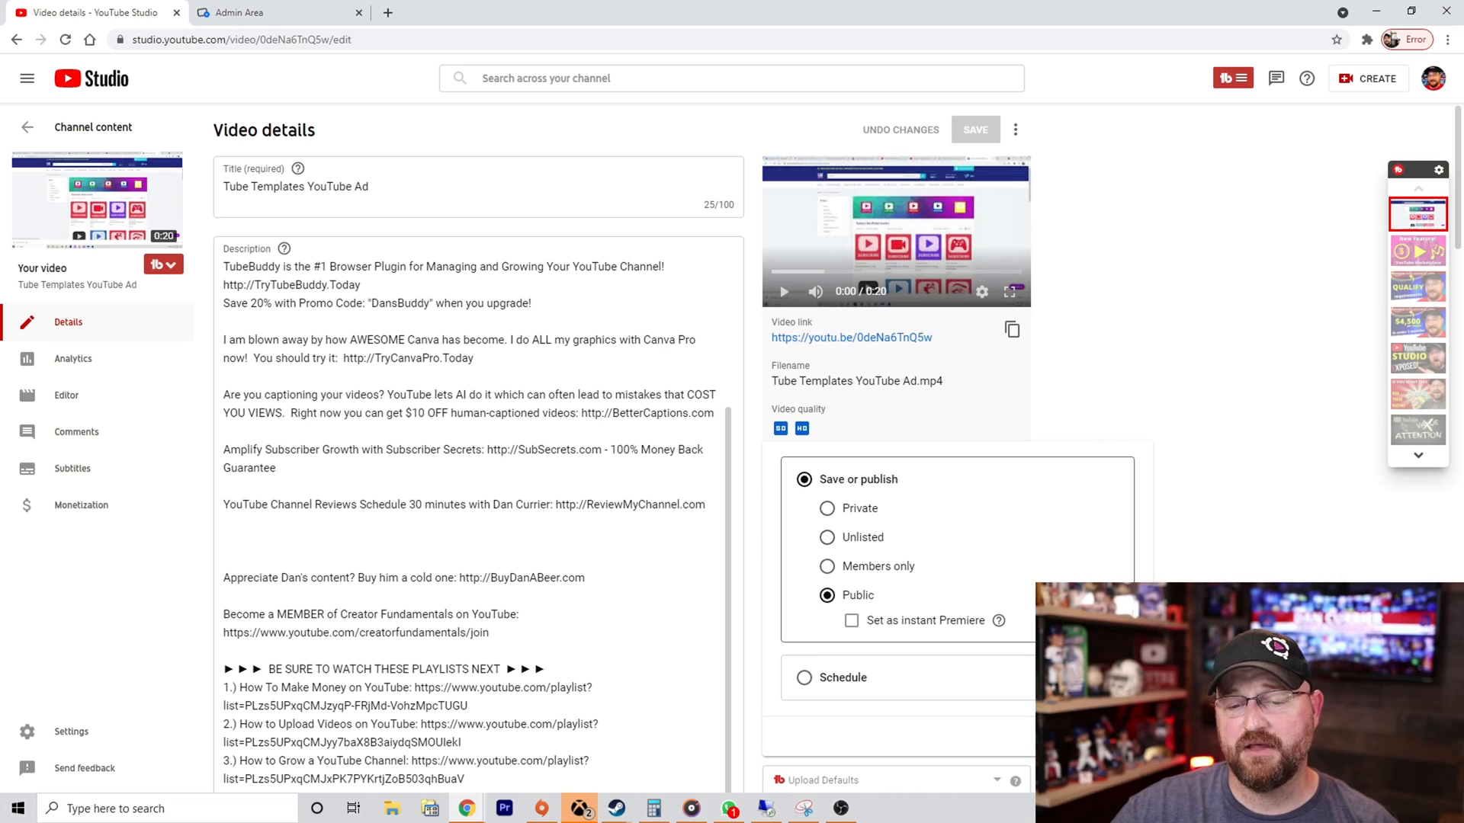